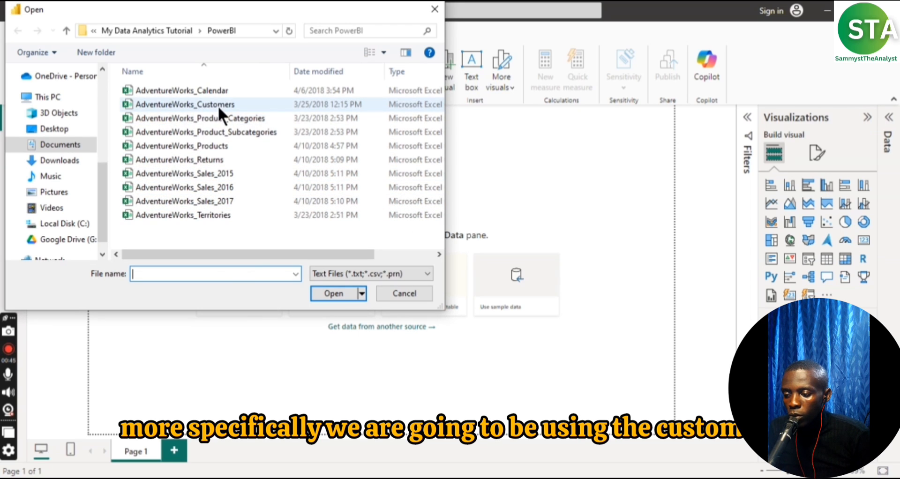
Import the AdventureWorks_Customers CSV file and open it for transformation in the Power Query Editor
{"action": "left_click", "coordinate": [199, 104]}
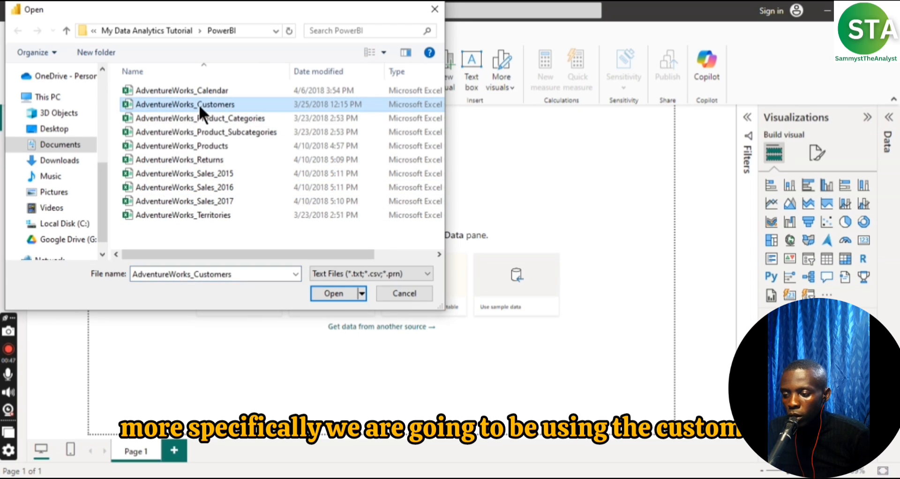
{"action": "left_click", "coordinate": [333, 293]}
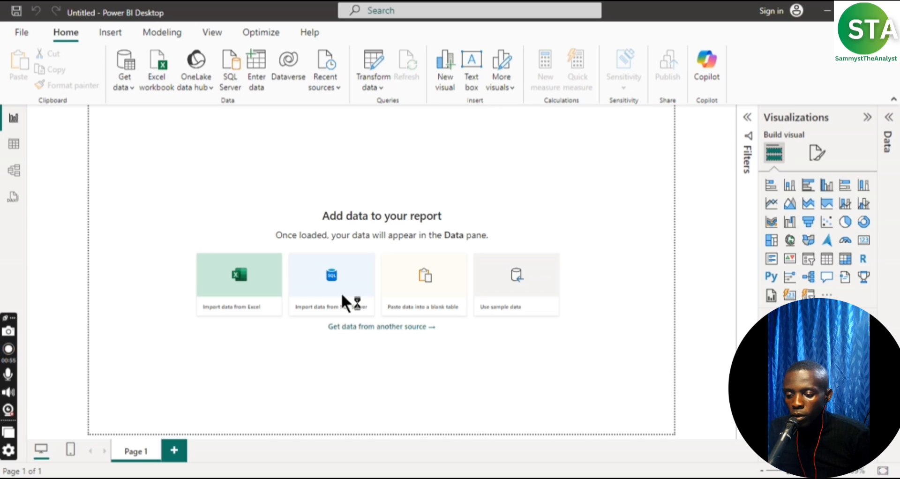
{"action": "left_click", "coordinate": [343, 300]}
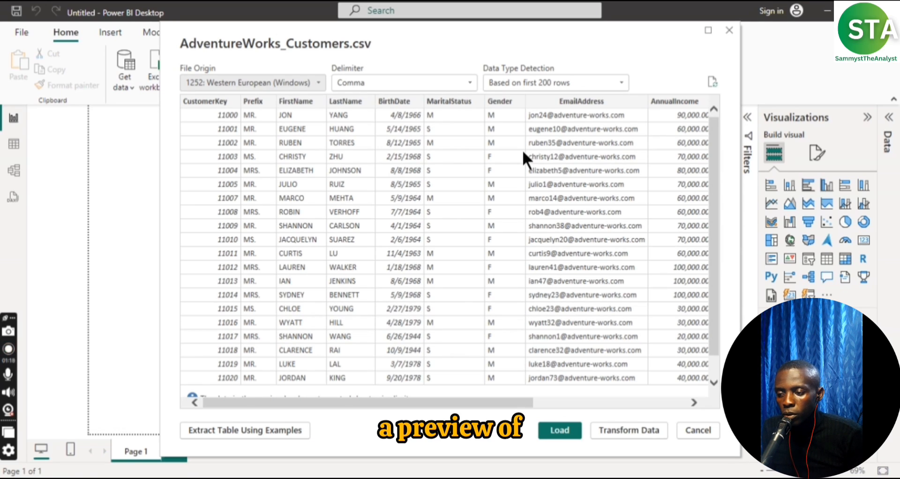
{"action": "left_click", "coordinate": [630, 430]}
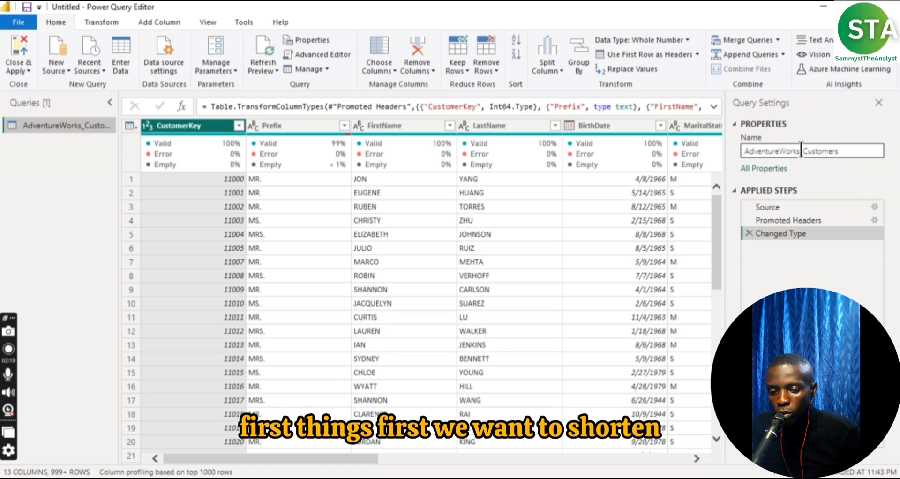
Shorten the customers query's name to AW_Customers
{"action": "left_click_drag", "start_coordinate": [801, 150], "coordinate": [786, 151]}
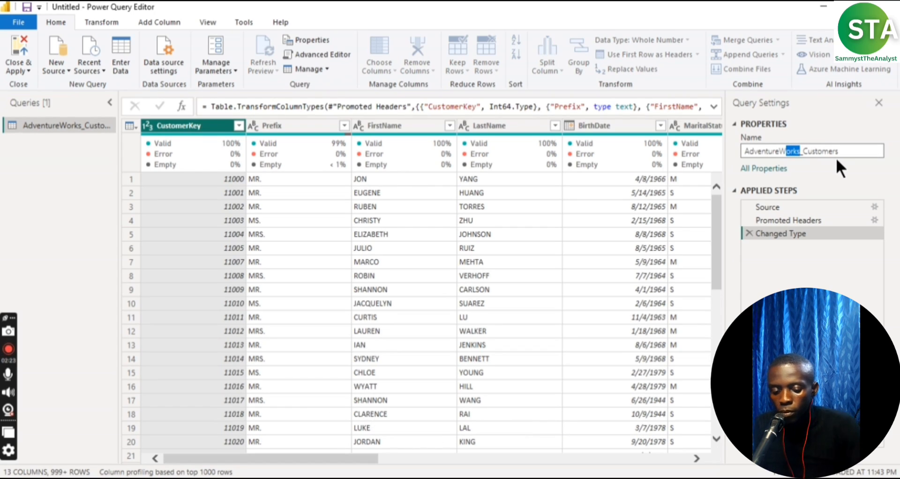
{"action": "key", "text": "BackSpace"}
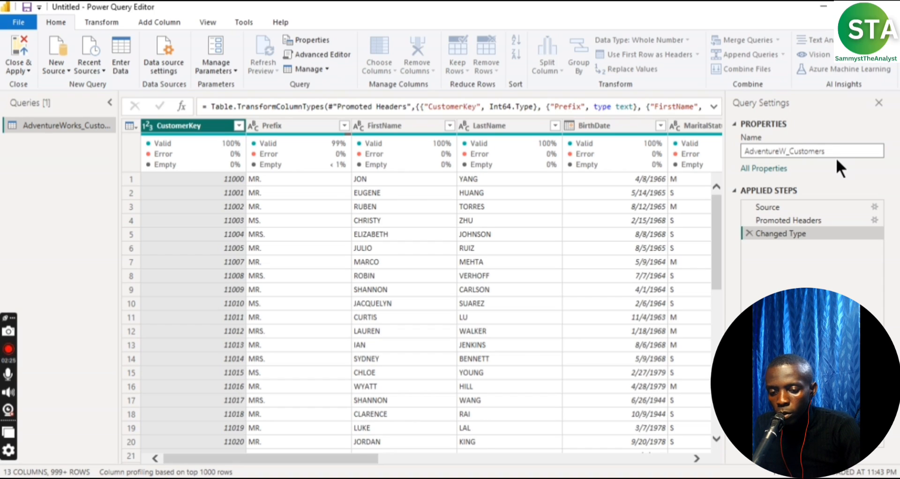
{"action": "key", "text": "Left"}
{"action": "key", "text": "BackSpace"}
{"action": "key", "text": "BackSpace"}
{"action": "key", "text": "BackSpace"}
{"action": "key", "text": "BackSpace"}
{"action": "key", "text": "BackSpace"}
{"action": "key", "text": "BackSpace"}
{"action": "key", "text": "BackSpace"}
{"action": "key", "text": "BackSpace"}
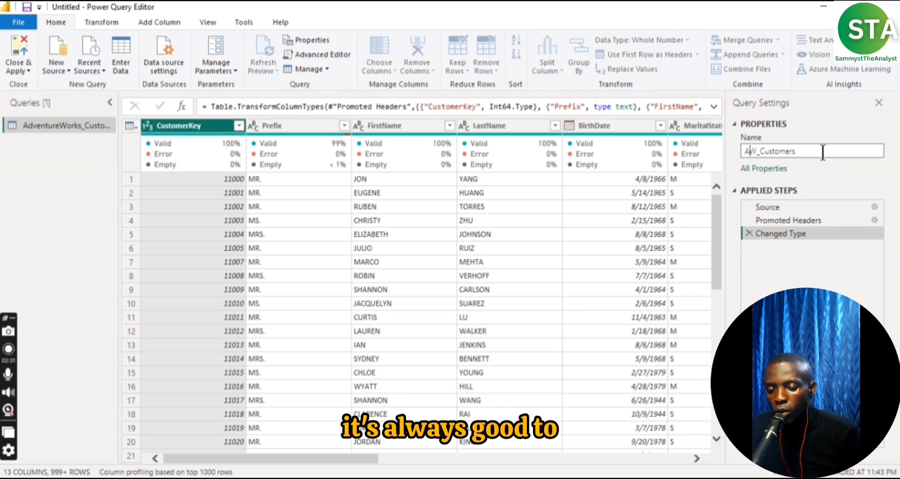
{"action": "left_click", "coordinate": [821, 149]}
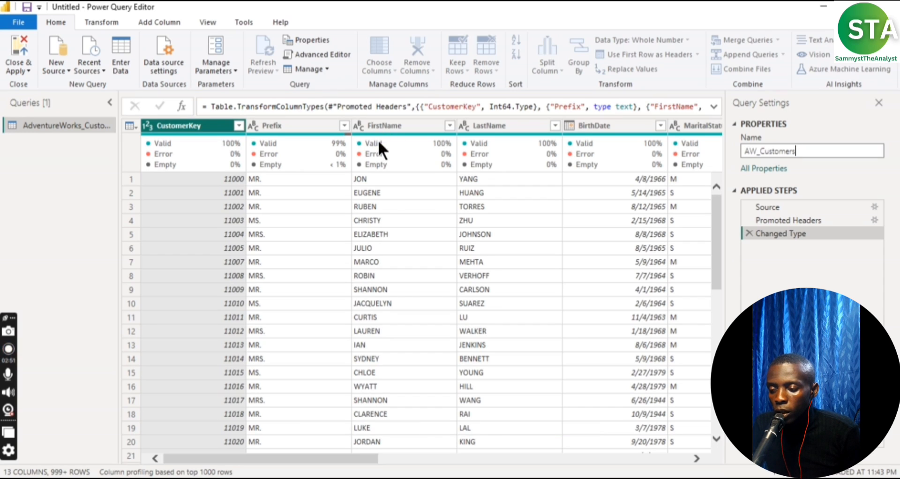
{"action": "left_click", "coordinate": [285, 459]}
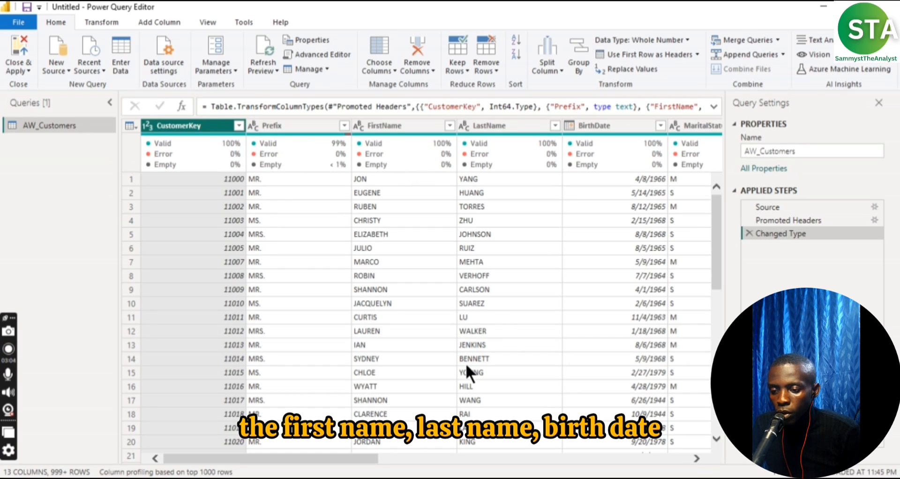
Look through all columns of the customers table and the commands available for transforming and adding columns
{"action": "left_click_drag", "start_coordinate": [347, 461], "coordinate": [674, 457]}
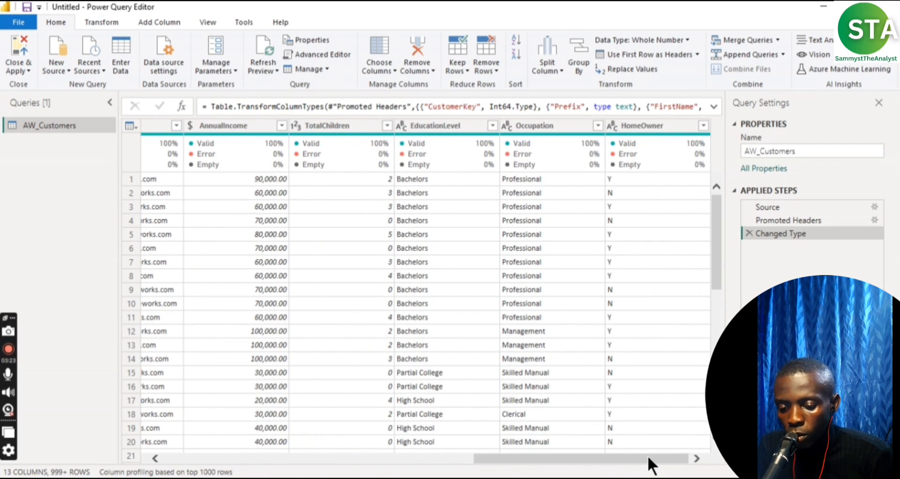
{"action": "left_click_drag", "start_coordinate": [661, 458], "coordinate": [327, 449]}
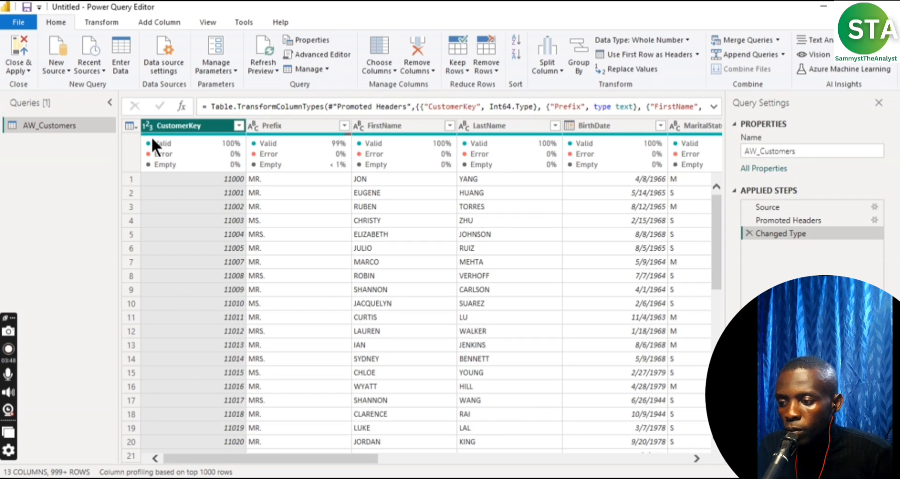
{"action": "left_click", "coordinate": [111, 18]}
{"action": "left_click", "coordinate": [162, 21]}
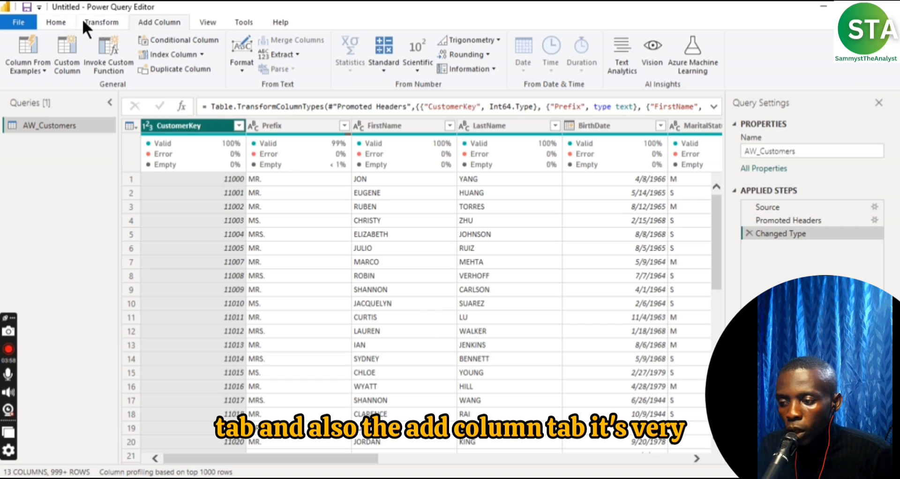
{"action": "left_click", "coordinate": [61, 22]}
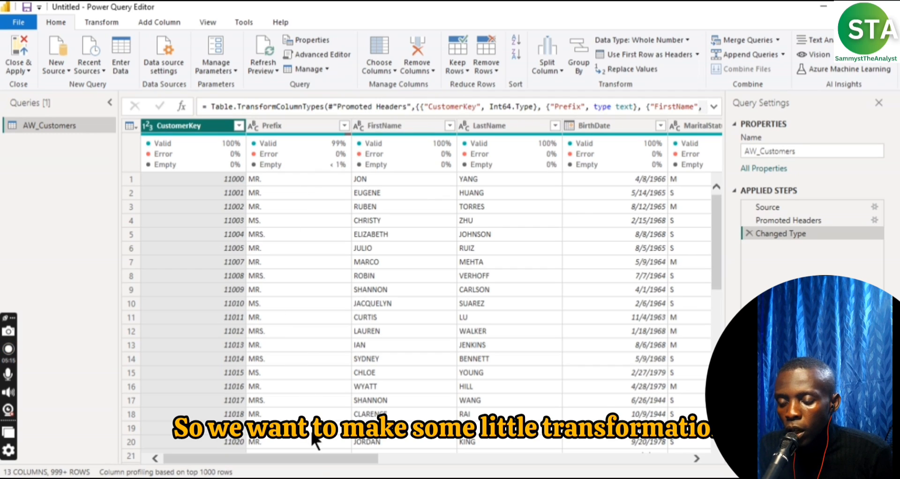
{"action": "scroll", "coordinate": [307, 462], "scroll_direction": "right", "scroll_amount": 1}
{"action": "left_click_drag", "start_coordinate": [308, 460], "coordinate": [286, 458]}
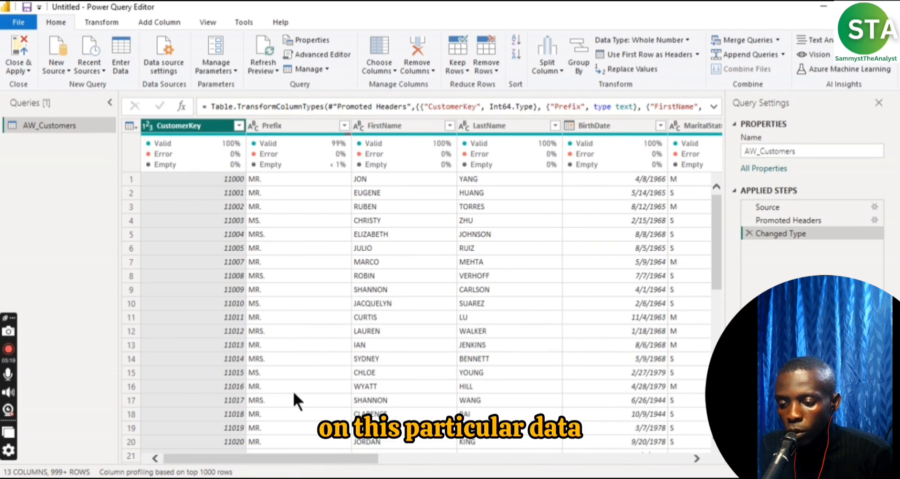
Add a new column that contains the FirstName values with each word capitalized
{"action": "left_click", "coordinate": [386, 126]}
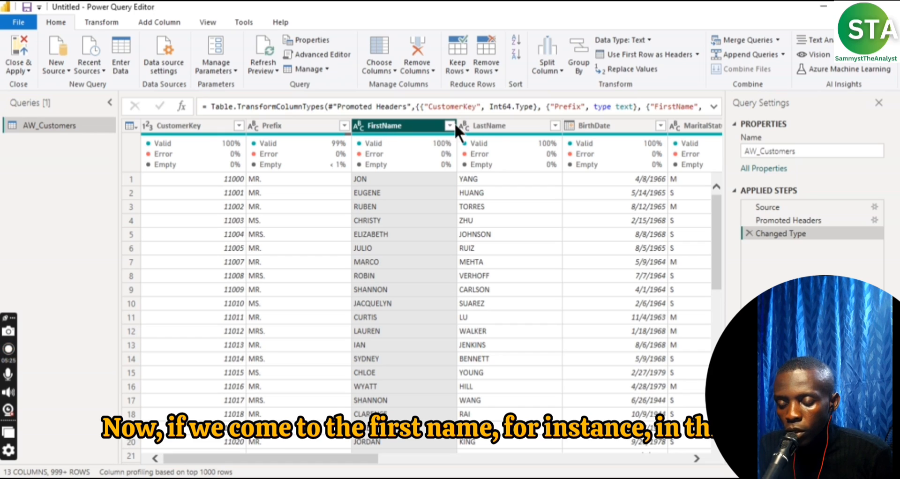
{"action": "mouse_move", "coordinate": [390, 141]}
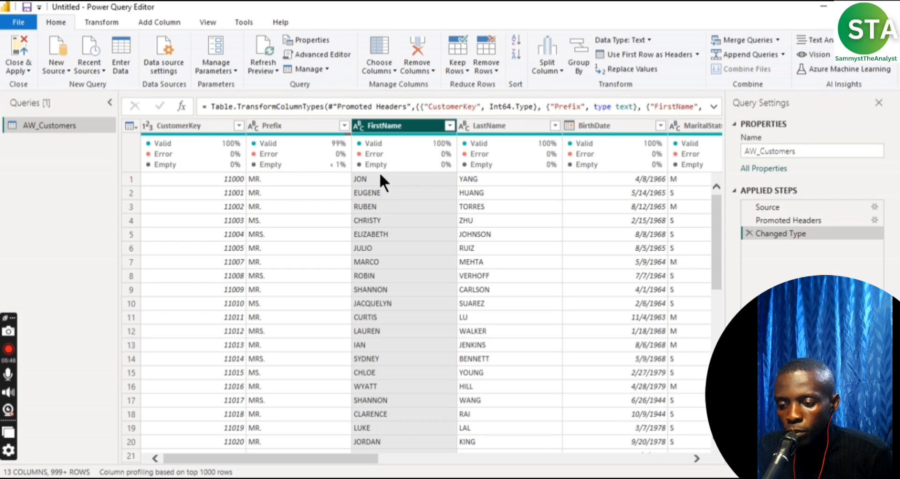
{"action": "left_click", "coordinate": [165, 19]}
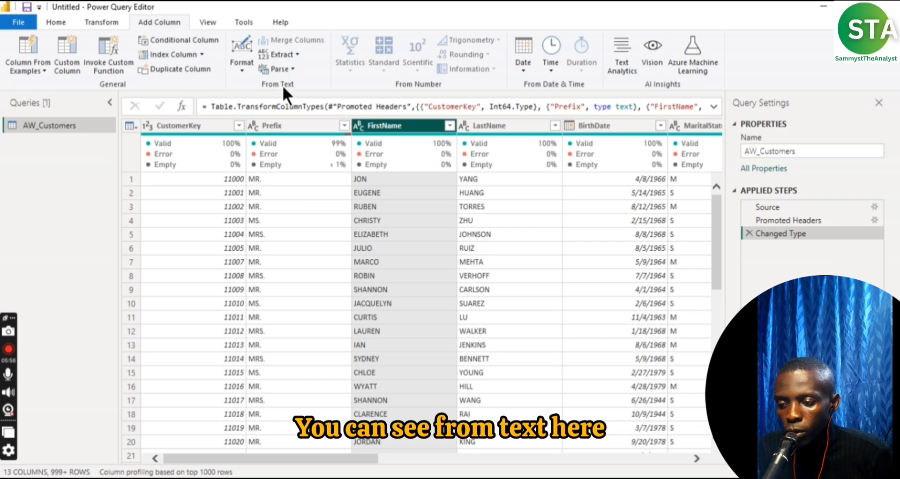
{"action": "left_click", "coordinate": [240, 63]}
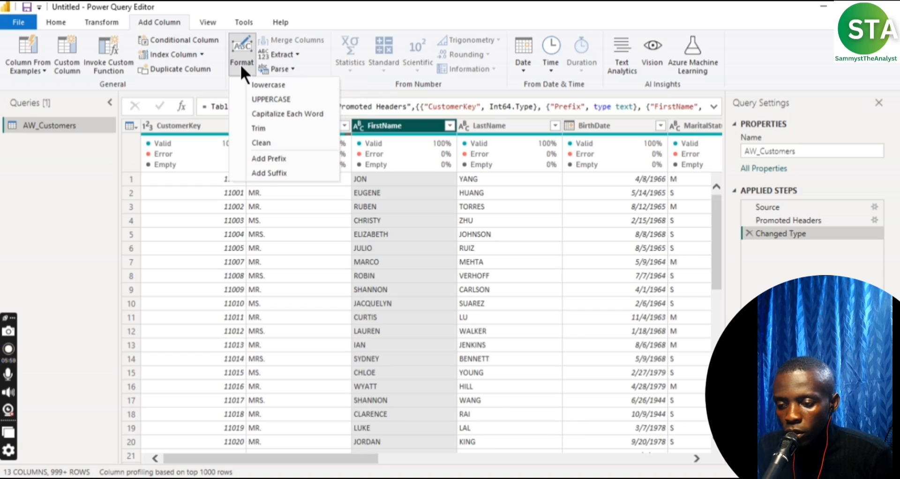
{"action": "left_click", "coordinate": [265, 114]}
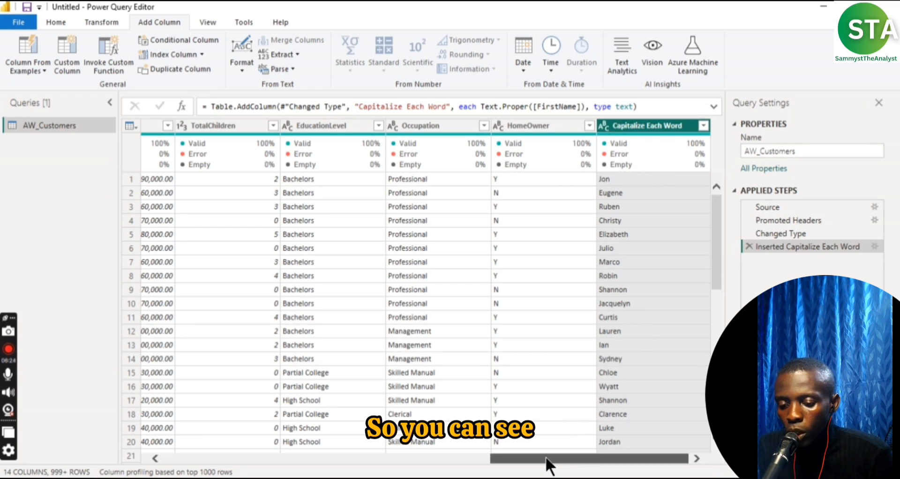
Compare the added capitalized column with the original FirstName column and delete its Inserted Capitalize Each Word step
{"action": "left_click_drag", "start_coordinate": [544, 456], "coordinate": [216, 438]}
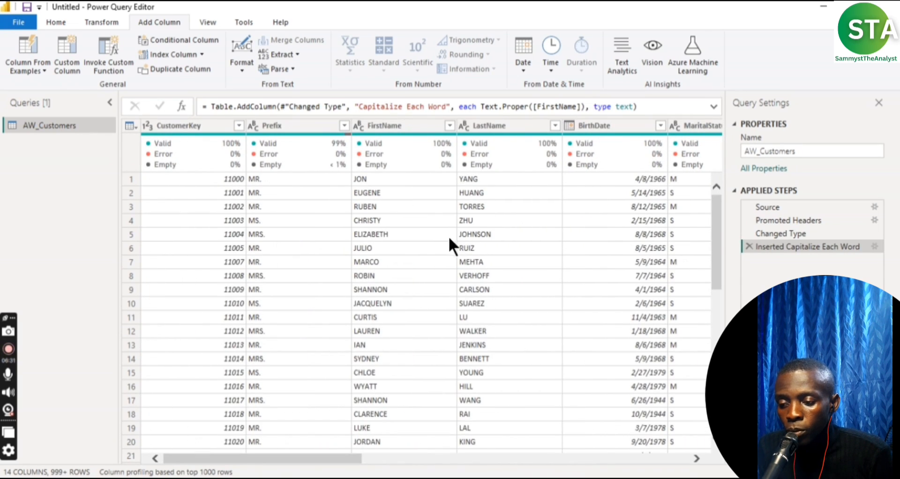
{"action": "mouse_move", "coordinate": [441, 148]}
{"action": "left_click", "coordinate": [403, 125]}
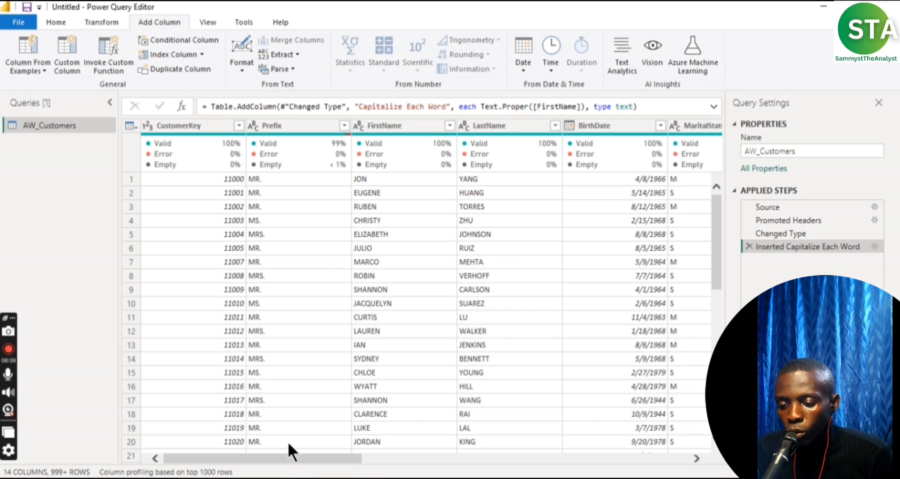
{"action": "left_click_drag", "start_coordinate": [301, 459], "coordinate": [651, 437]}
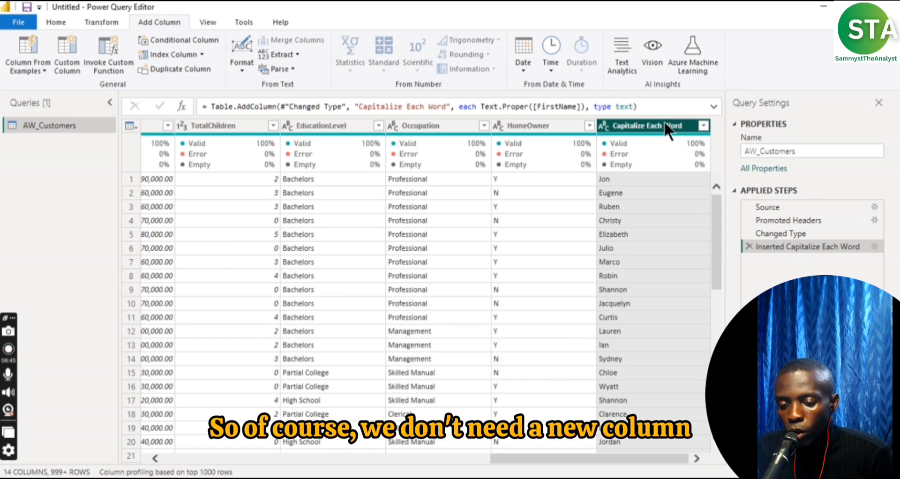
{"action": "left_click", "coordinate": [749, 246]}
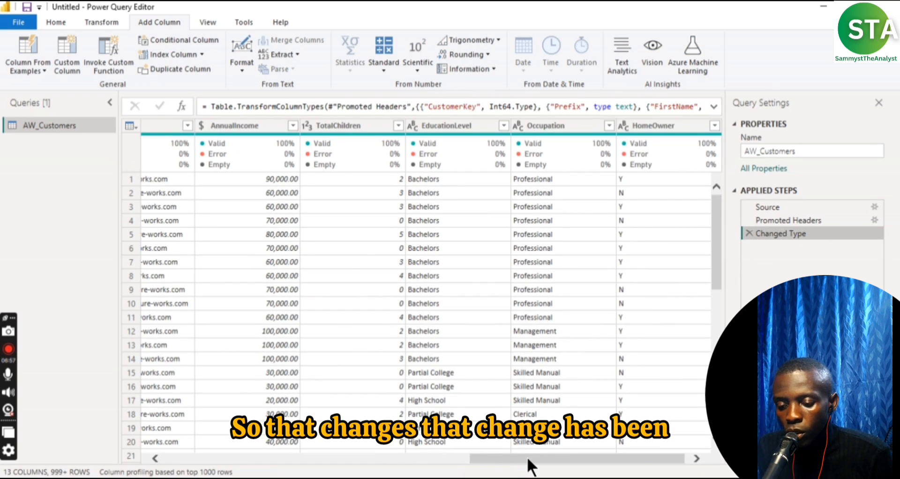
Capitalize each word of the Prefix, FirstName and LastName columns in place, without adding new columns
{"action": "left_click_drag", "start_coordinate": [527, 458], "coordinate": [186, 428]}
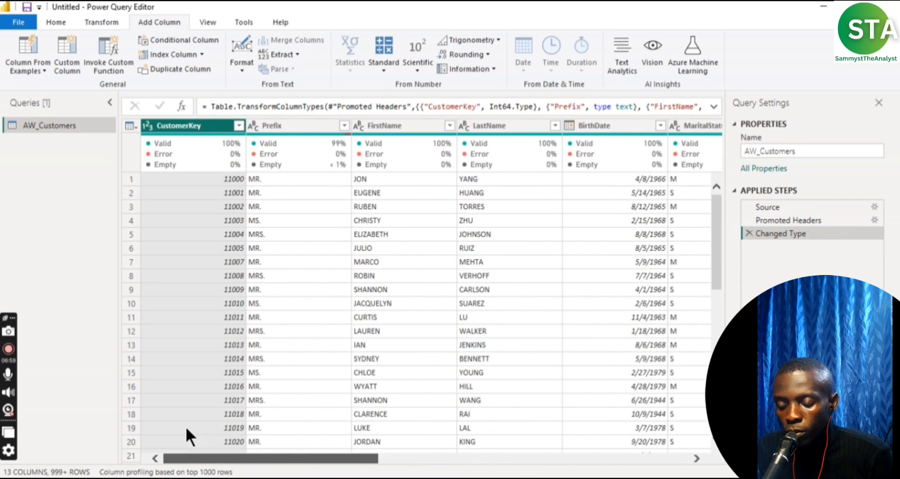
{"action": "left_click", "coordinate": [294, 125]}
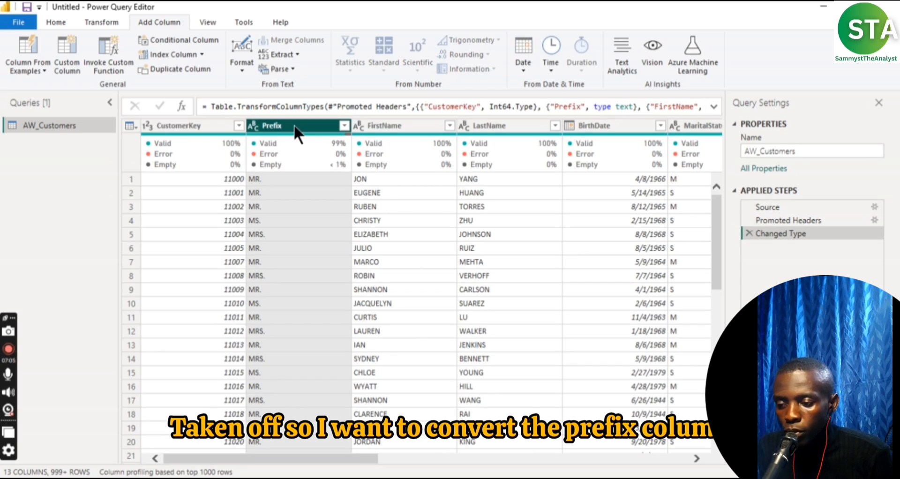
{"action": "left_click", "coordinate": [394, 125]}
{"action": "left_click", "coordinate": [517, 126]}
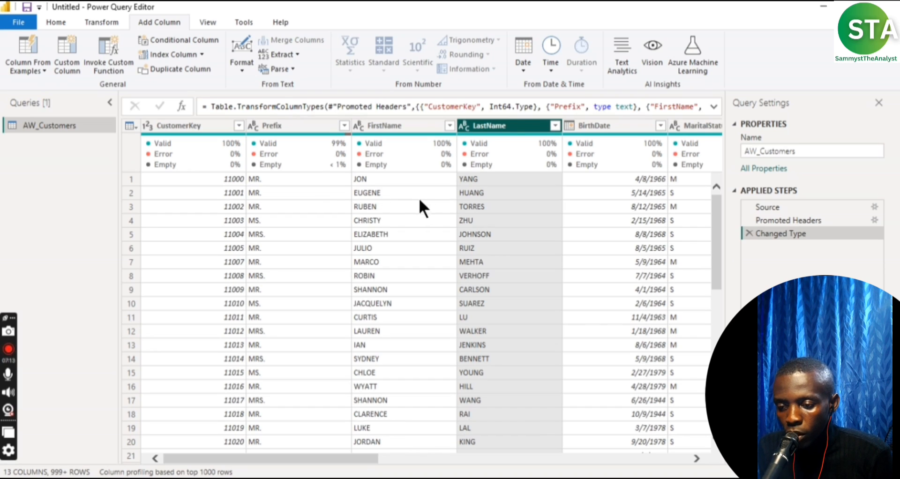
{"action": "left_click", "coordinate": [305, 136]}
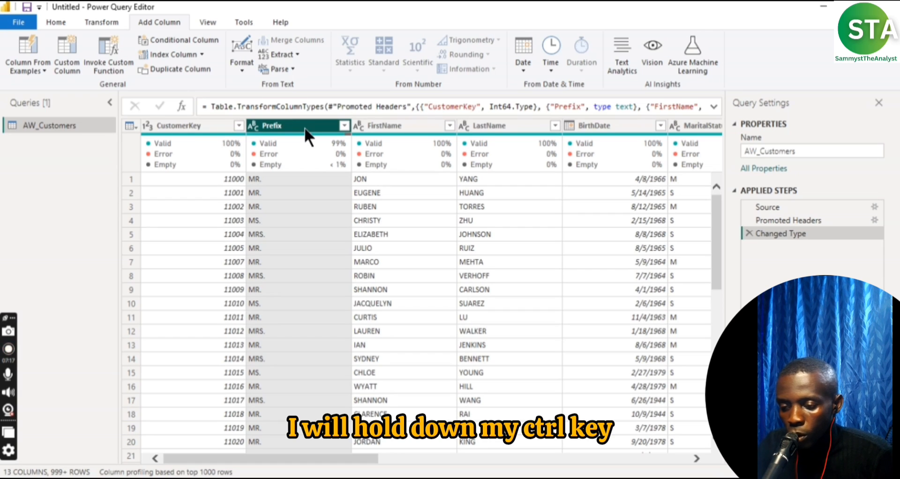
{"action": "left_click", "coordinate": [416, 125], "text": "ctrl"}
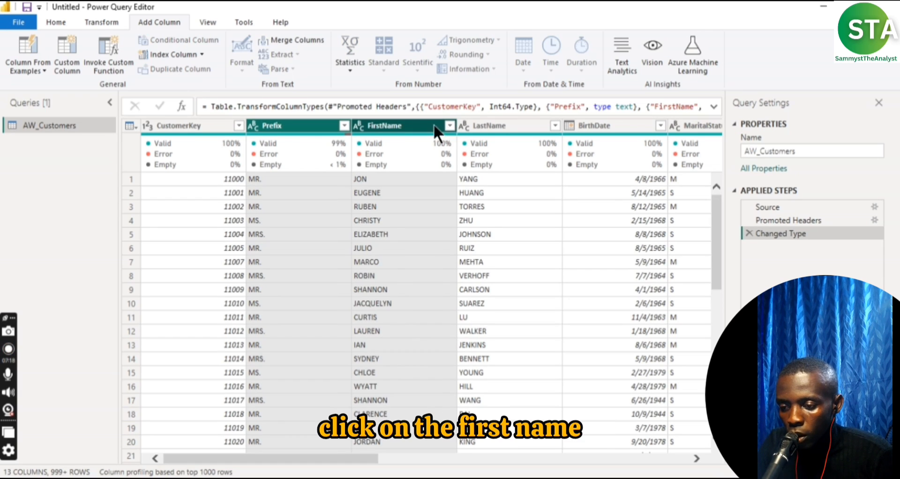
{"action": "left_click", "coordinate": [498, 125], "text": "ctrl"}
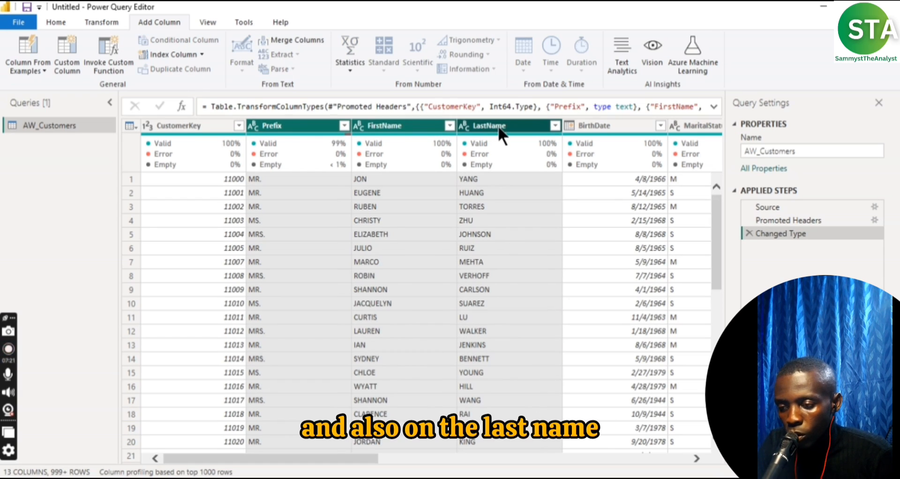
{"action": "left_click", "coordinate": [107, 22]}
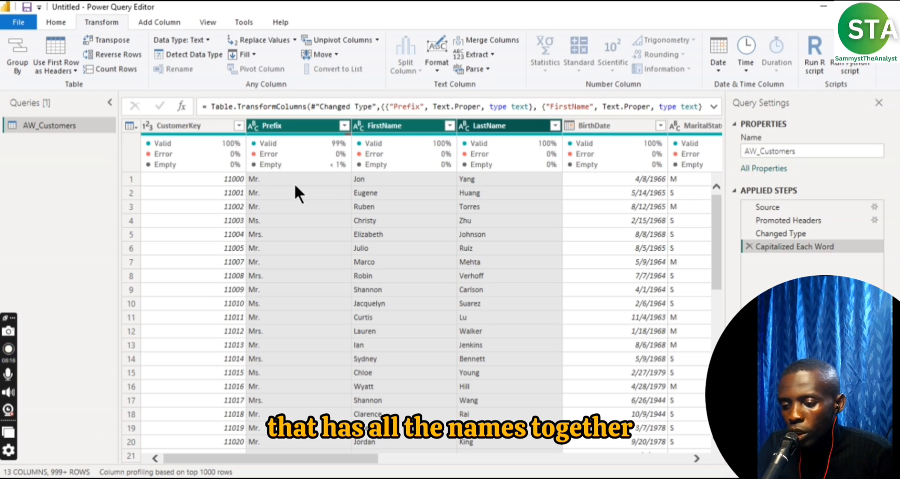
Set up a merge of the Prefix, FirstName and LastName columns into a new column, using Space as the separator
{"action": "mouse_move", "coordinate": [295, 182]}
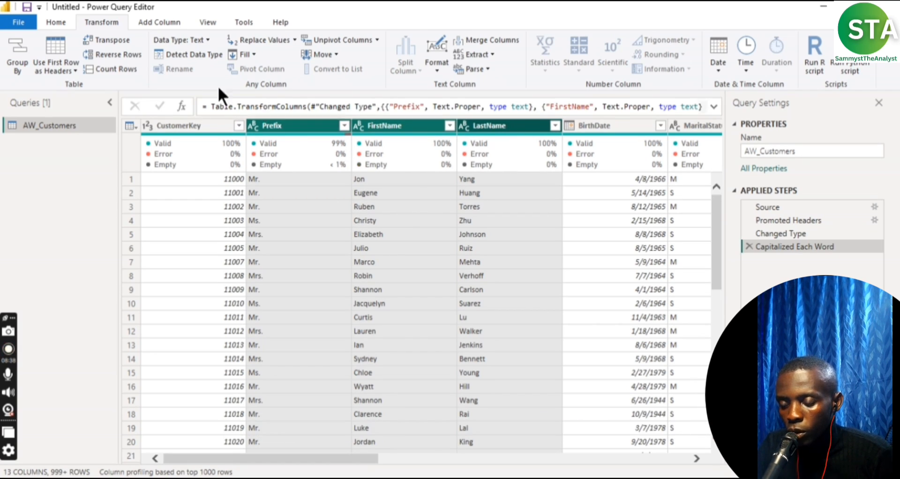
{"action": "left_click", "coordinate": [151, 21]}
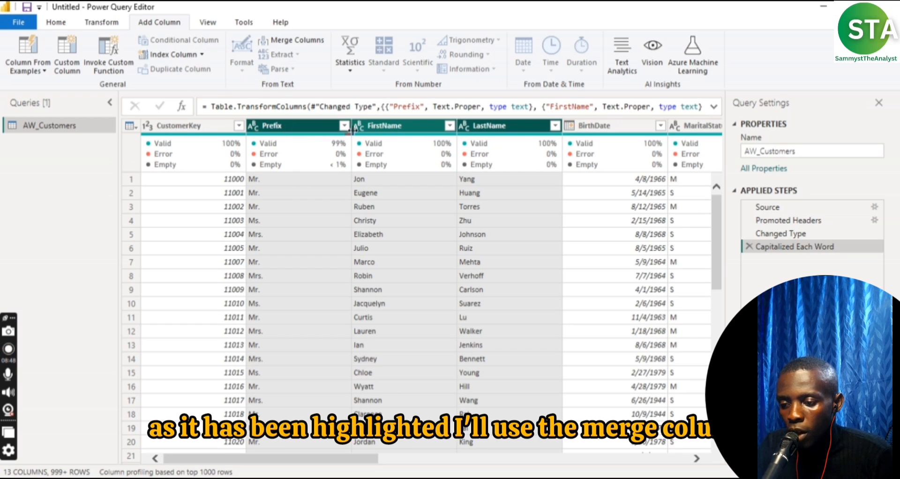
{"action": "left_click", "coordinate": [287, 39]}
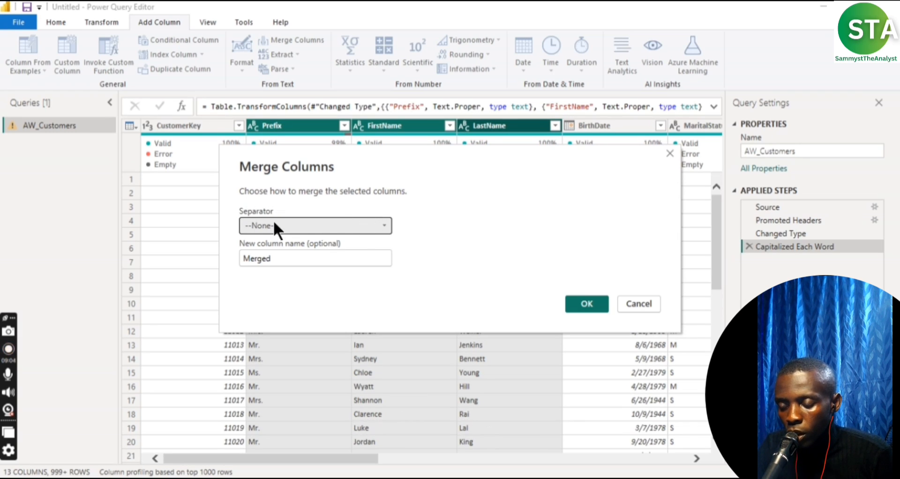
{"action": "left_click_drag", "start_coordinate": [446, 156], "coordinate": [446, 232]}
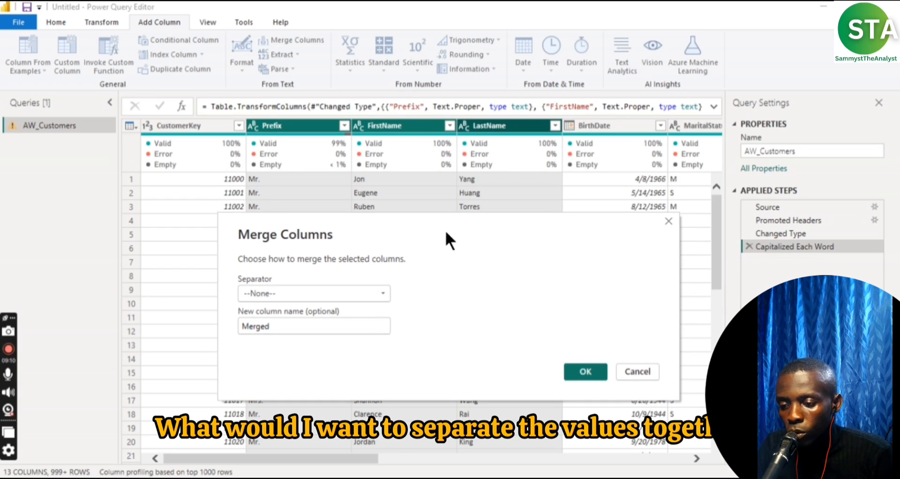
{"action": "left_click", "coordinate": [380, 294]}
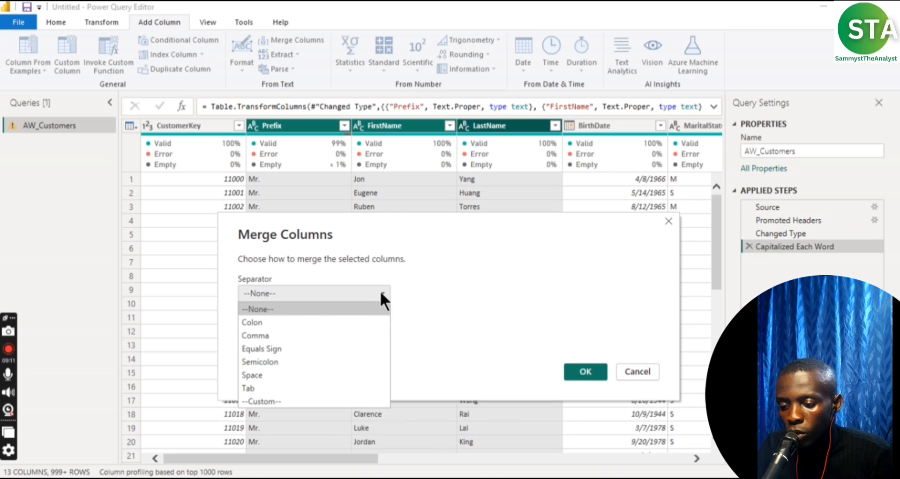
{"action": "left_click", "coordinate": [263, 374]}
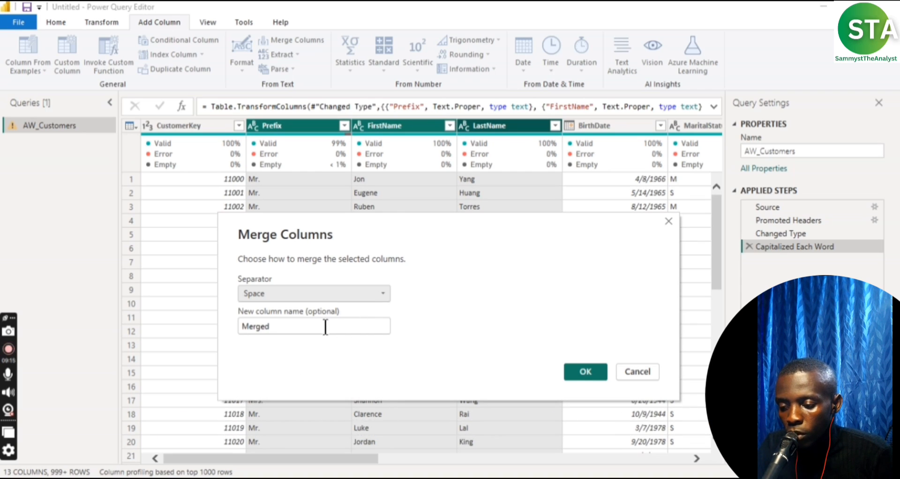
Name the merged column FullName, create it and check its values at the end of the table
{"action": "left_click_drag", "start_coordinate": [325, 328], "coordinate": [216, 321]}
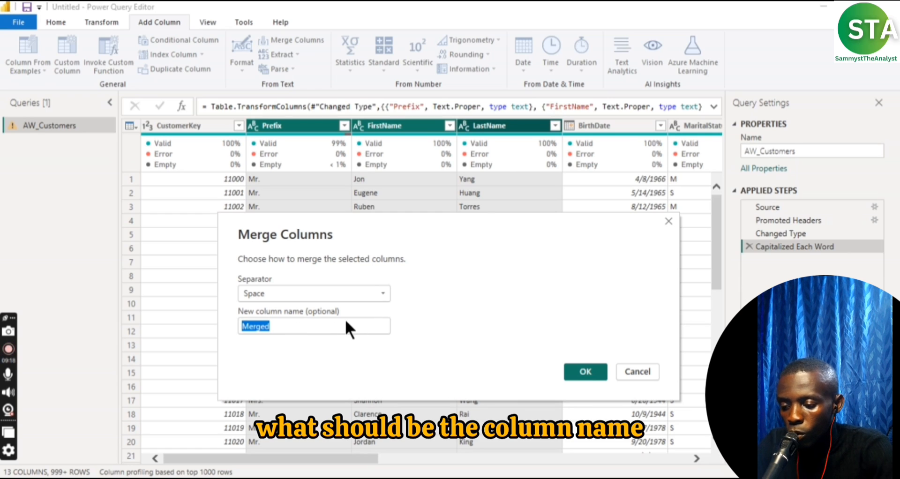
{"action": "type", "text": "Fu"}
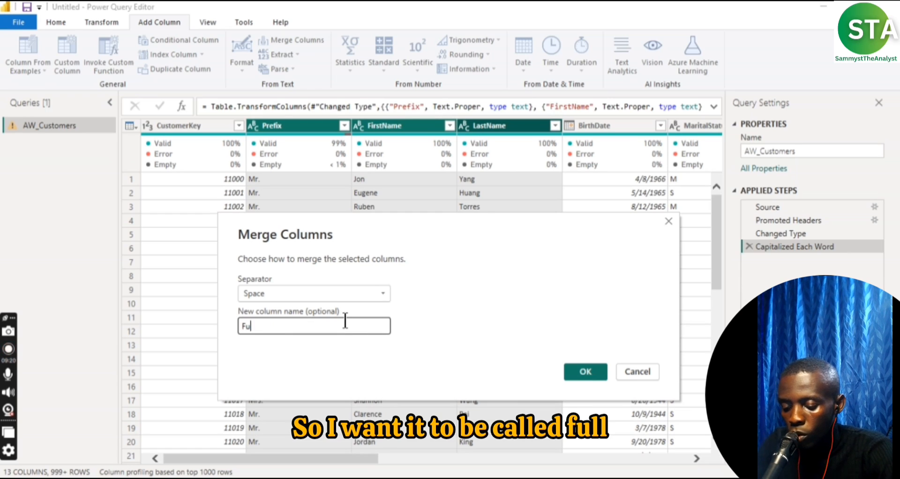
{"action": "type", "text": "llNa"}
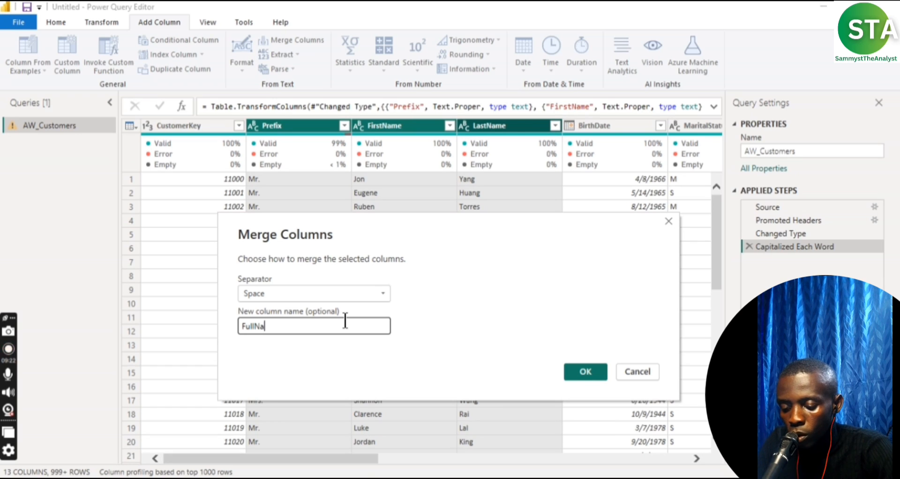
{"action": "type", "text": "me"}
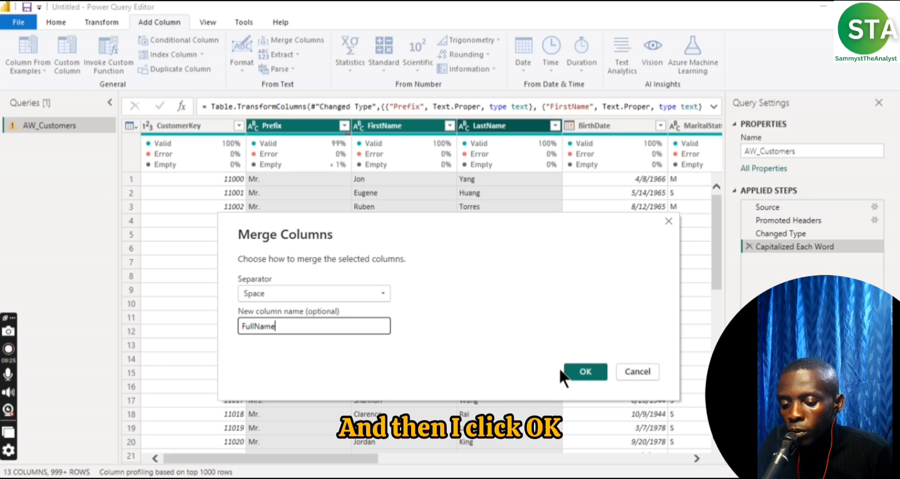
{"action": "left_click", "coordinate": [585, 371]}
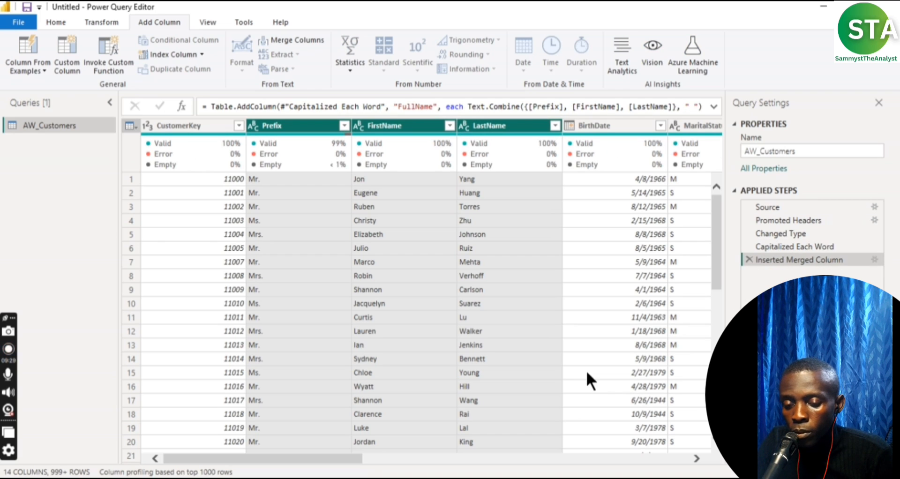
{"action": "left_click_drag", "start_coordinate": [344, 458], "coordinate": [690, 458]}
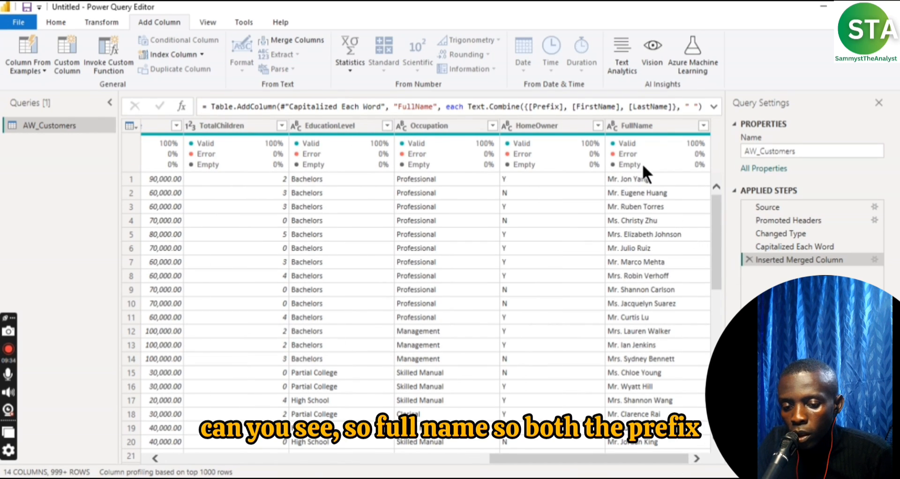
{"action": "left_click", "coordinate": [645, 125]}
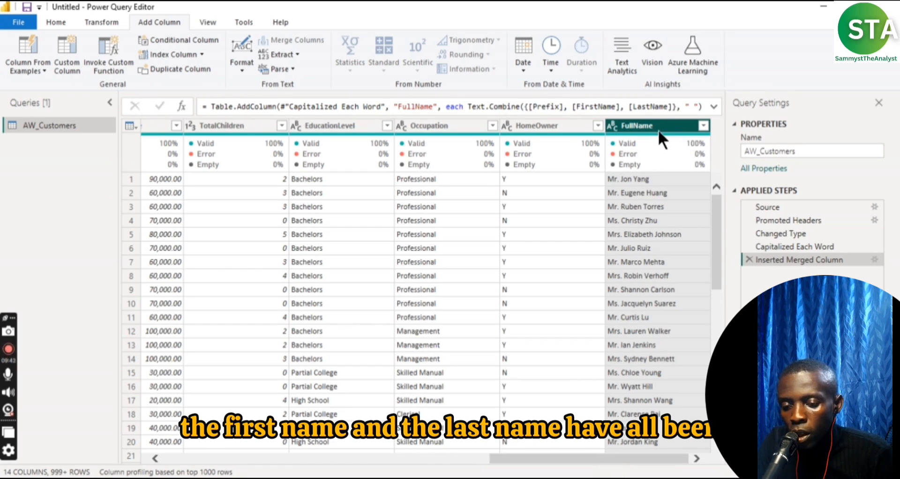
Rename the Inserted Merged Column applied step to "Inserted FullName Column"
{"action": "right_click", "coordinate": [821, 261]}
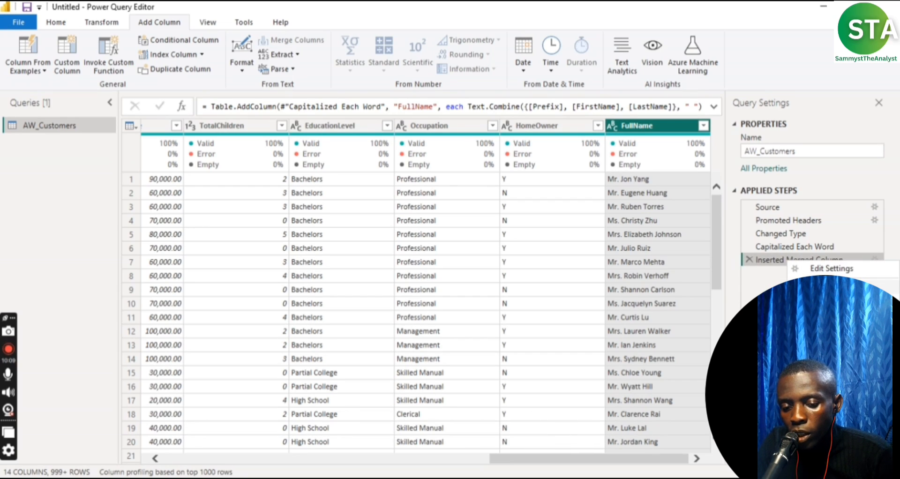
{"action": "left_click", "coordinate": [820, 282]}
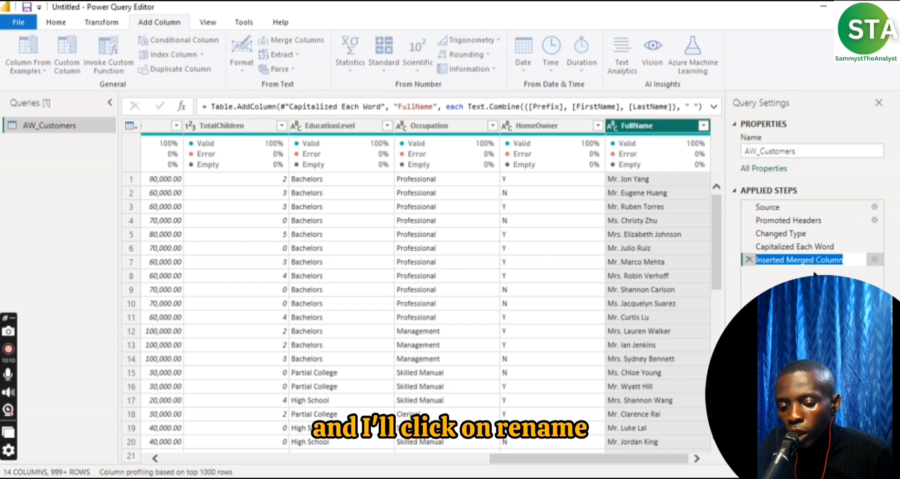
{"action": "left_click", "coordinate": [844, 261]}
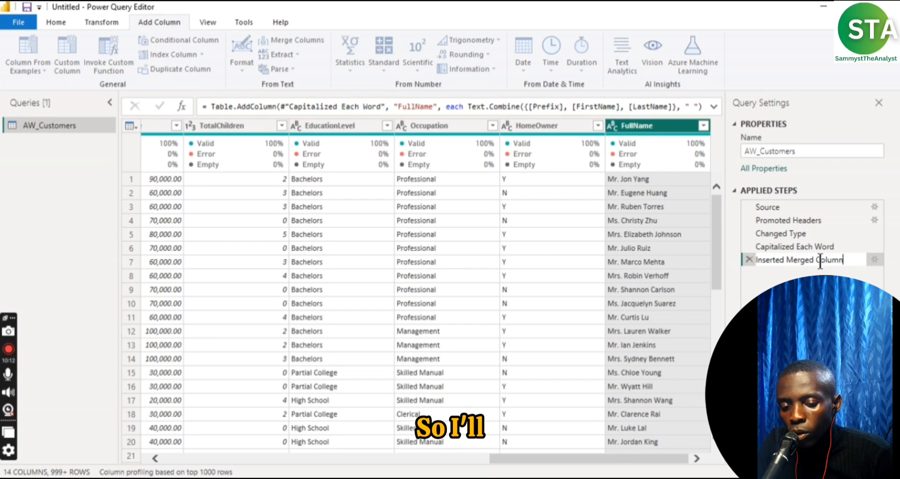
{"action": "left_click_drag", "start_coordinate": [814, 260], "coordinate": [786, 260]}
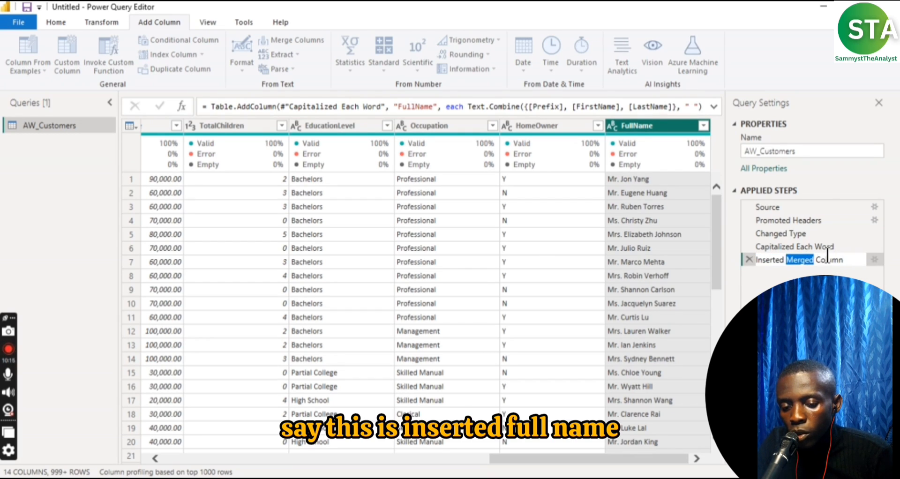
{"action": "type", "text": "Full"}
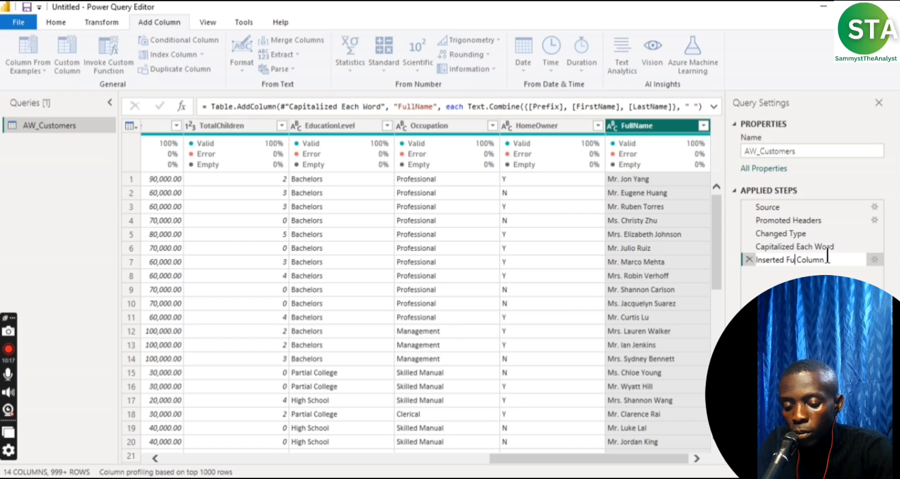
{"action": "type", "text": "Name"}
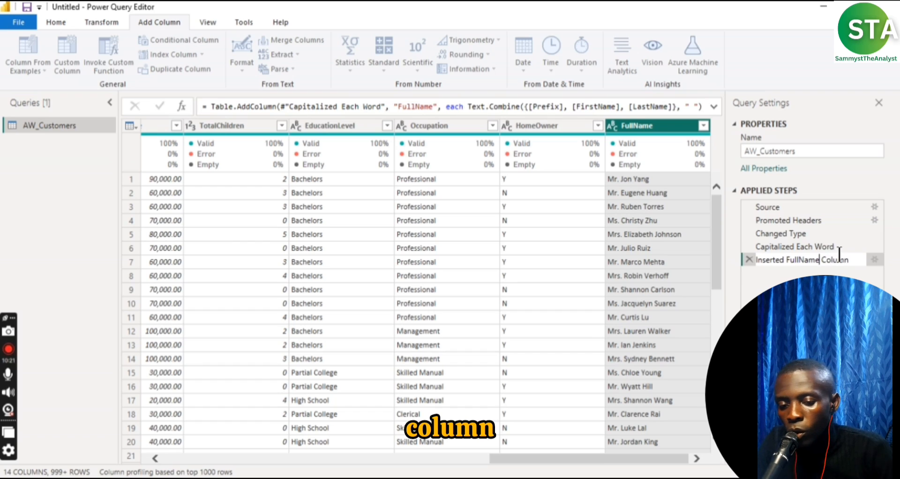
{"action": "key", "text": "Return"}
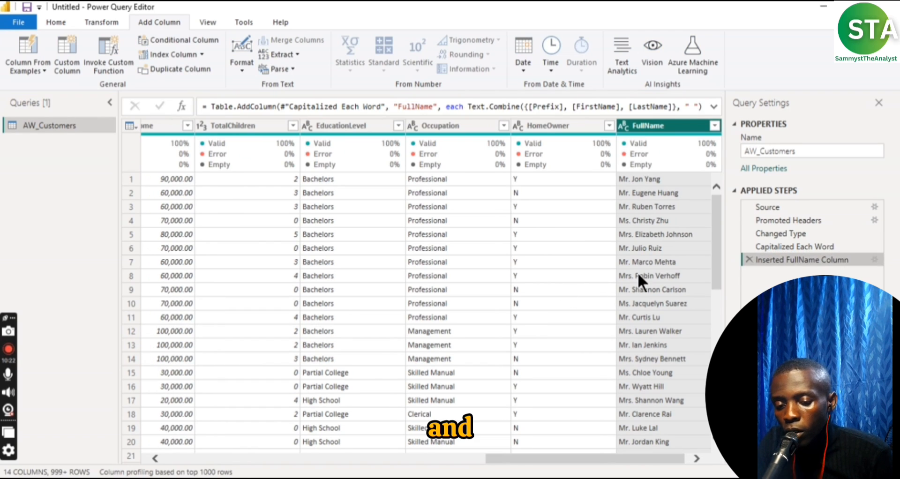
Start a Text Before Delimiter extraction from the EmailAddress column into a new column
{"action": "left_click", "coordinate": [473, 457]}
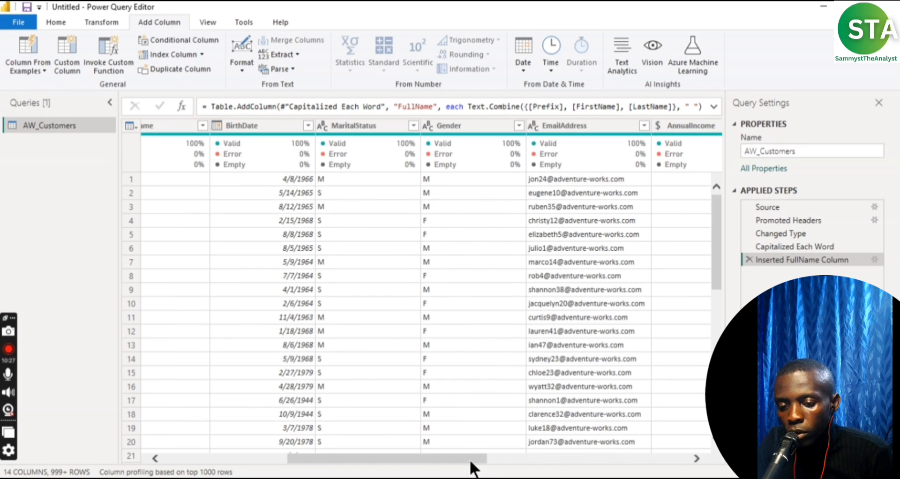
{"action": "left_click_drag", "start_coordinate": [467, 461], "coordinate": [299, 445]}
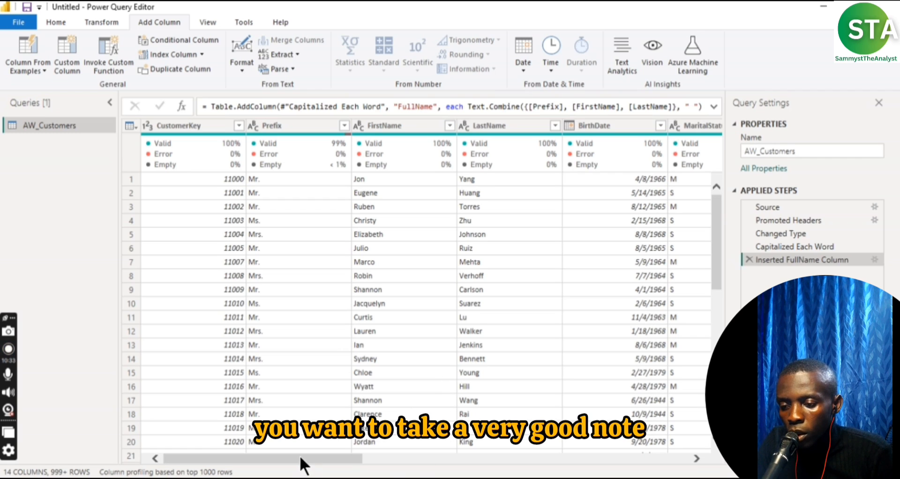
{"action": "left_click_drag", "start_coordinate": [302, 458], "coordinate": [528, 453]}
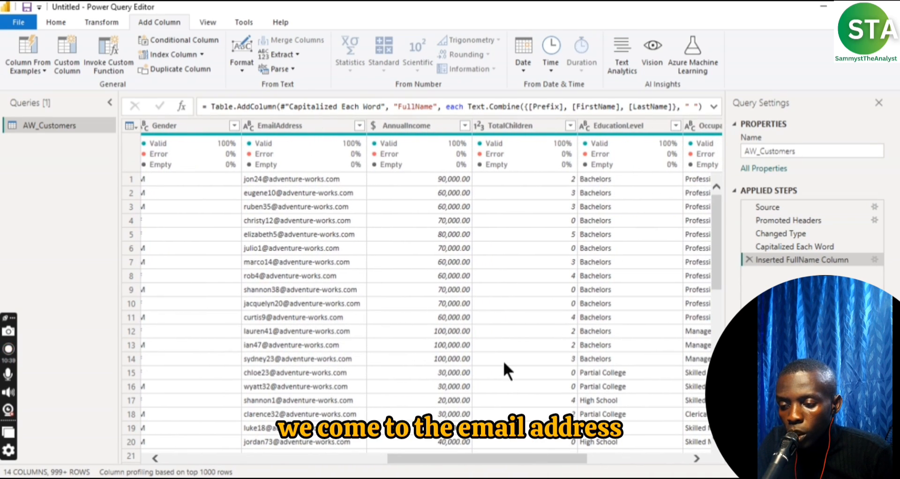
{"action": "left_click", "coordinate": [298, 124]}
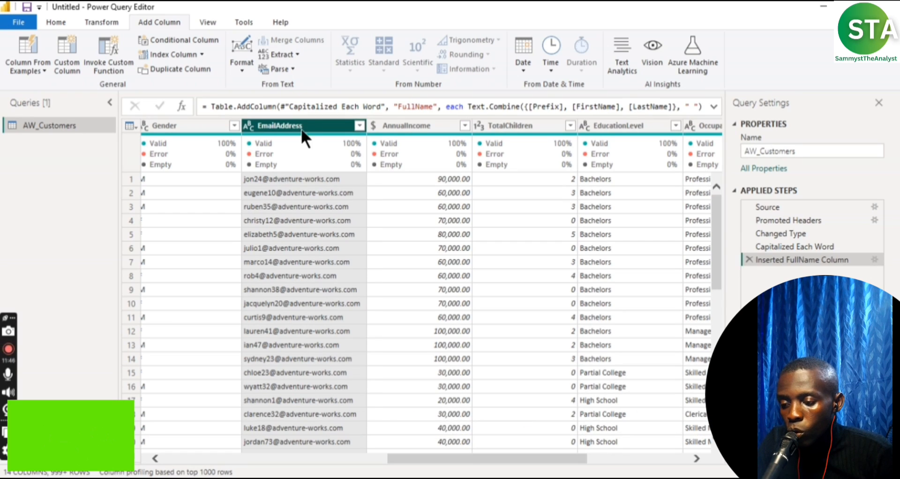
{"action": "mouse_move", "coordinate": [303, 133]}
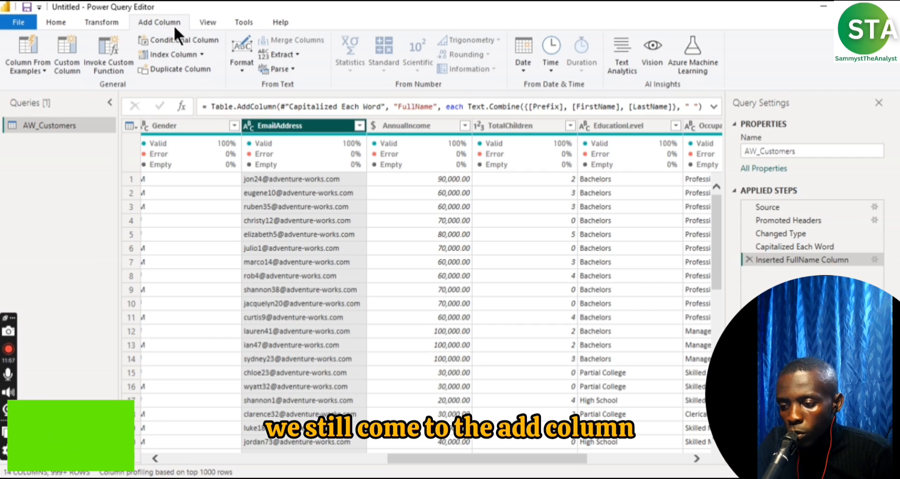
{"action": "left_click", "coordinate": [295, 53]}
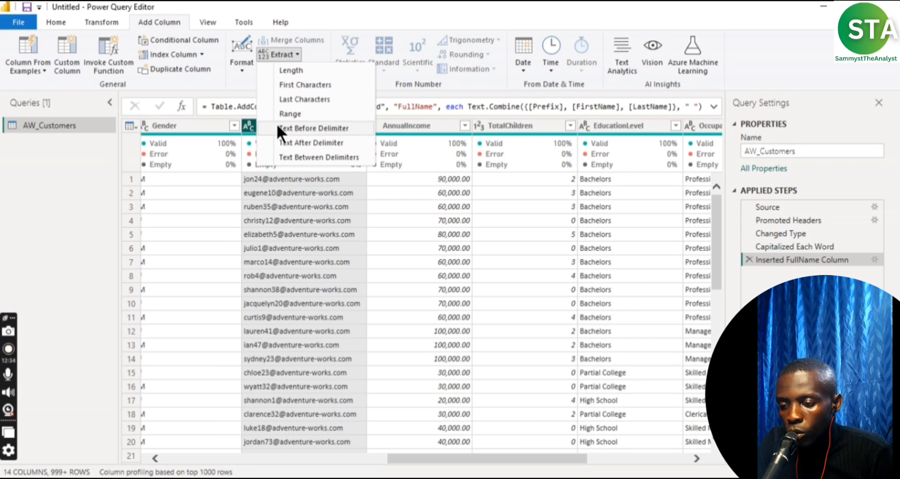
{"action": "left_click", "coordinate": [306, 129]}
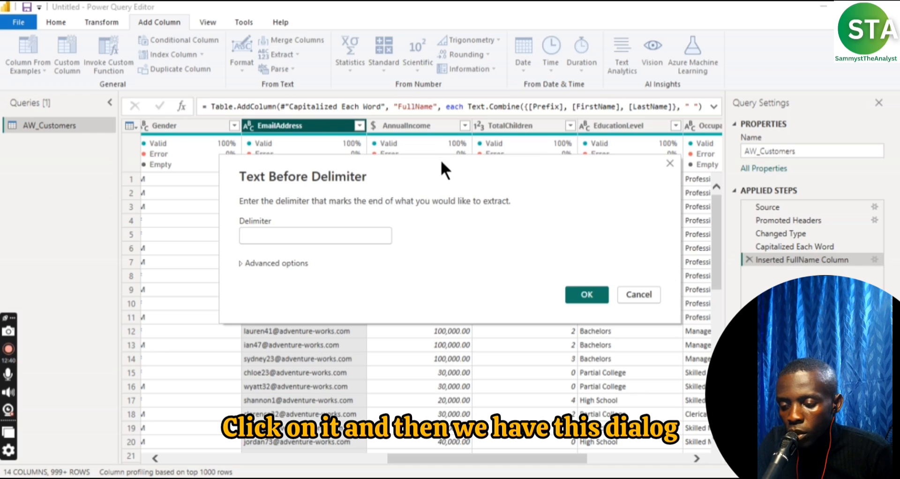
{"action": "left_click_drag", "start_coordinate": [441, 160], "coordinate": [426, 210]}
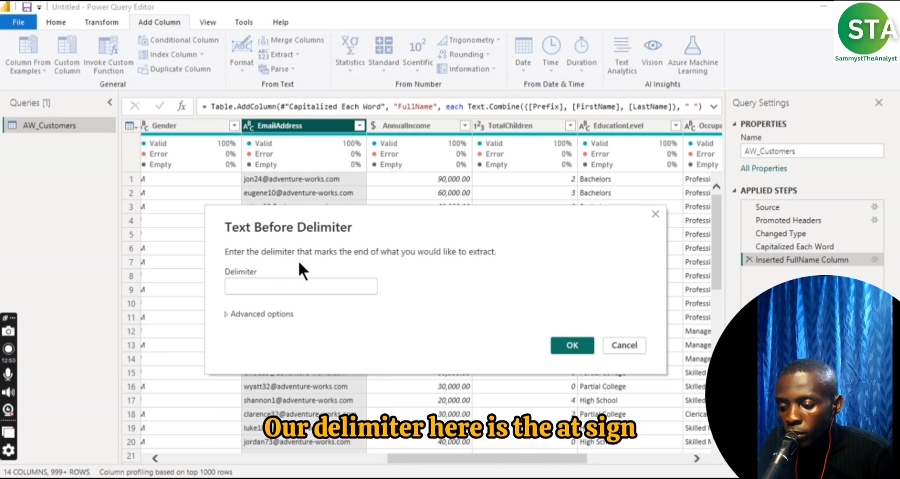
Set the delimiter to @, keep the default advanced options, and create the column of text extracted from EmailAddress
{"action": "left_click", "coordinate": [291, 286]}
{"action": "type", "text": "@"}
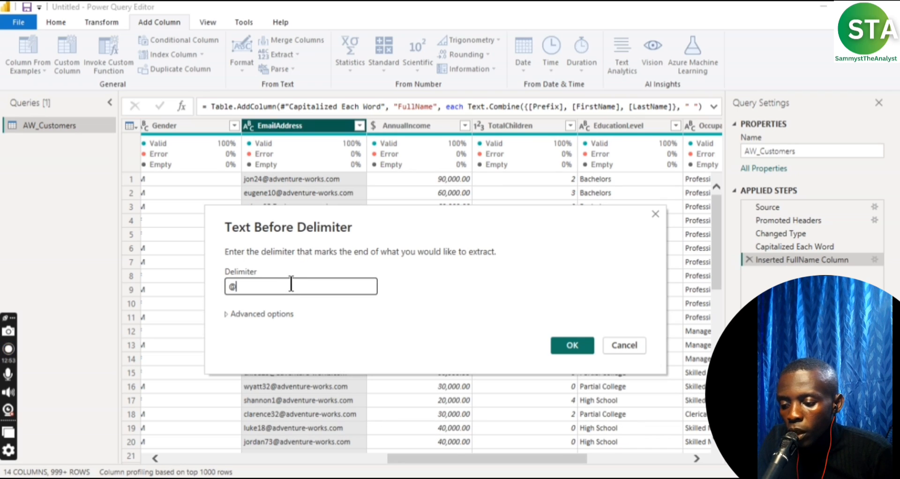
{"action": "left_click", "coordinate": [226, 315]}
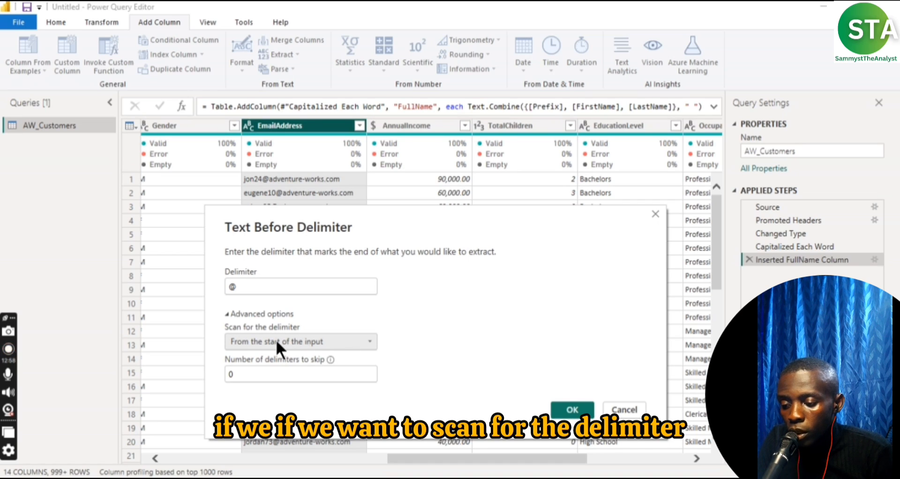
{"action": "left_click", "coordinate": [370, 348]}
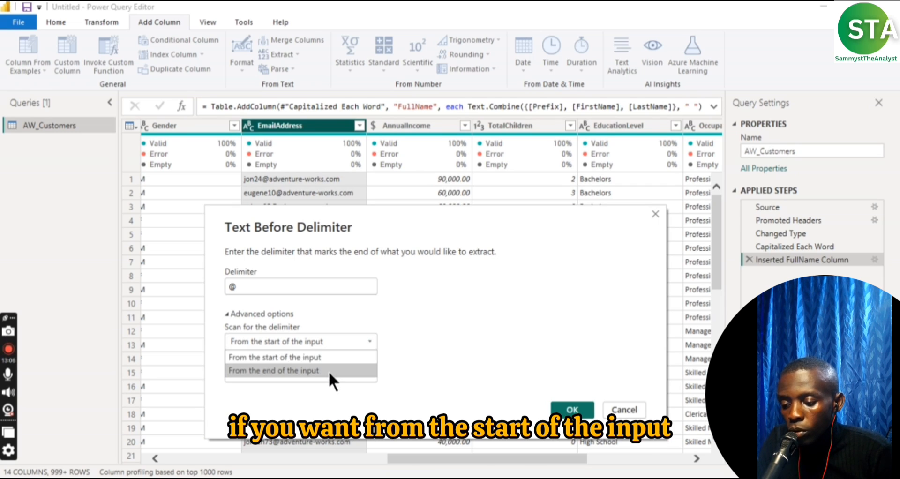
{"action": "left_click", "coordinate": [420, 325]}
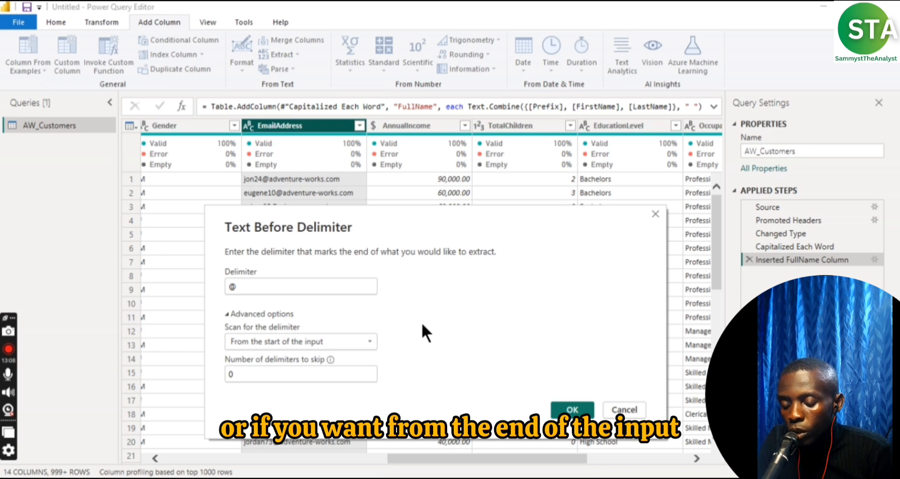
{"action": "left_click", "coordinate": [229, 314]}
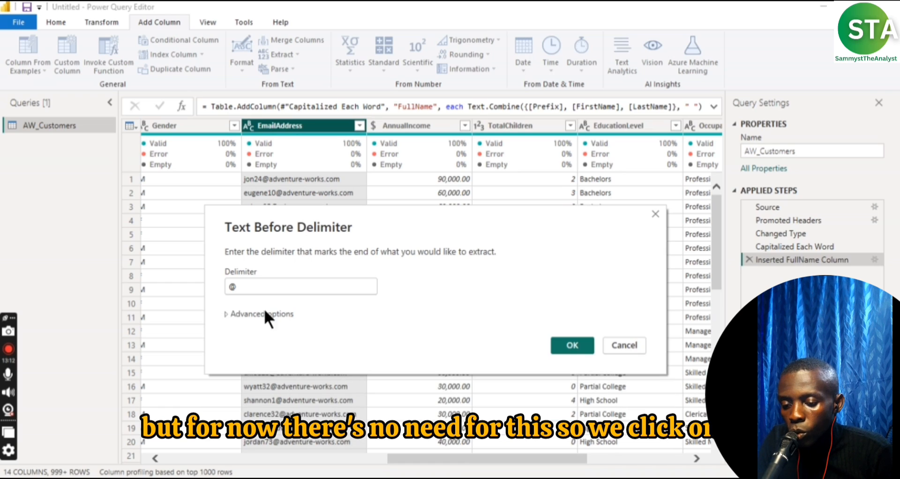
{"action": "left_click", "coordinate": [573, 344]}
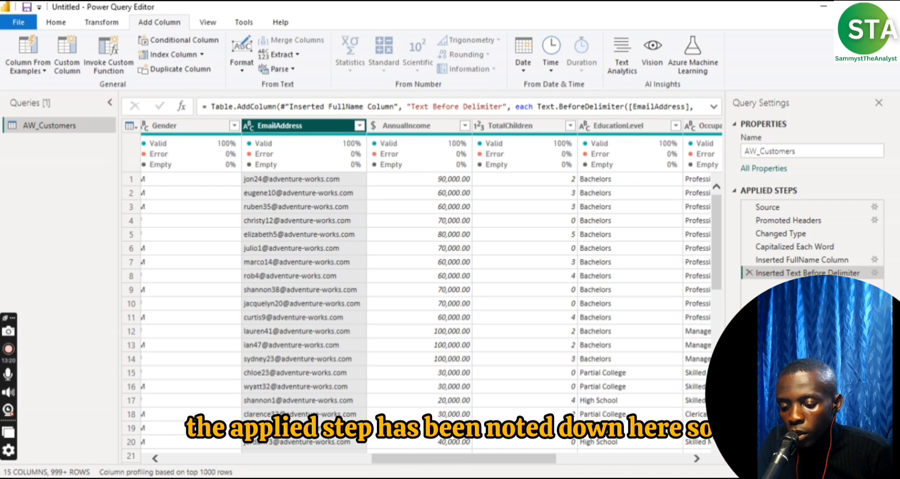
{"action": "left_click_drag", "start_coordinate": [486, 453], "coordinate": [685, 440]}
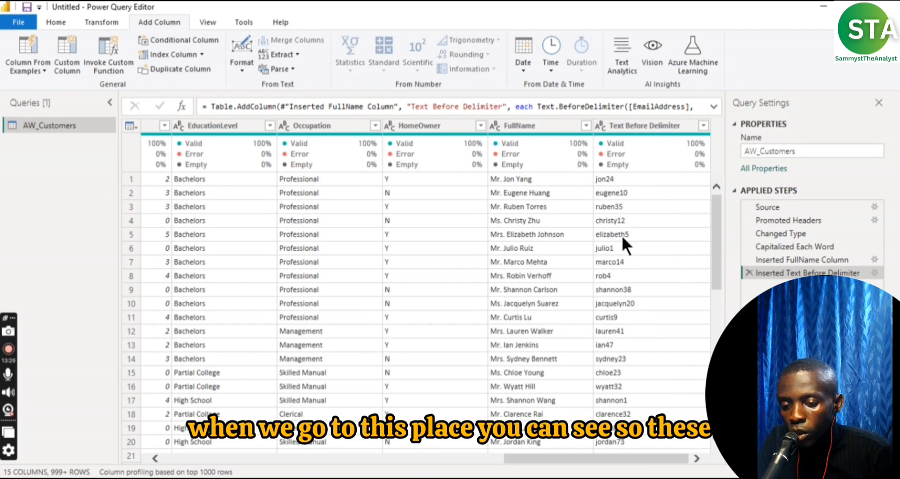
Rename the column of text extracted before the @ delimiter as UserName
{"action": "double_click", "coordinate": [650, 125]}
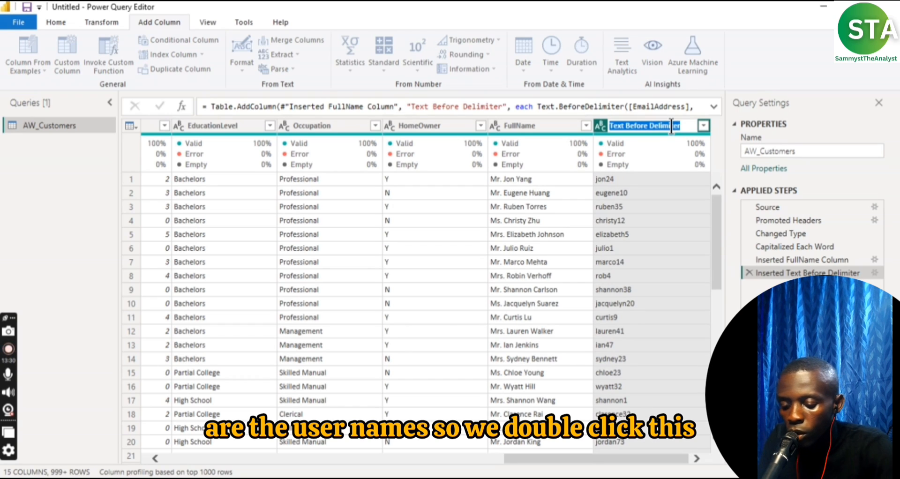
{"action": "type", "text": "Us"}
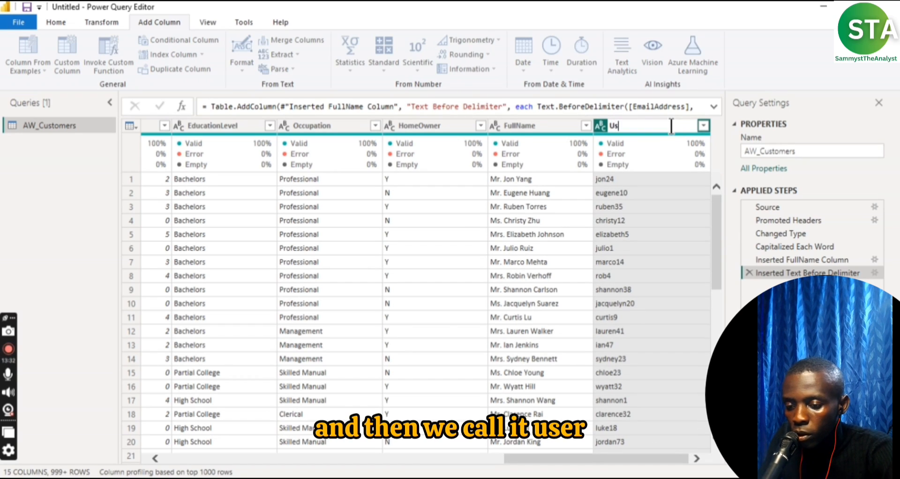
{"action": "type", "text": "erN"}
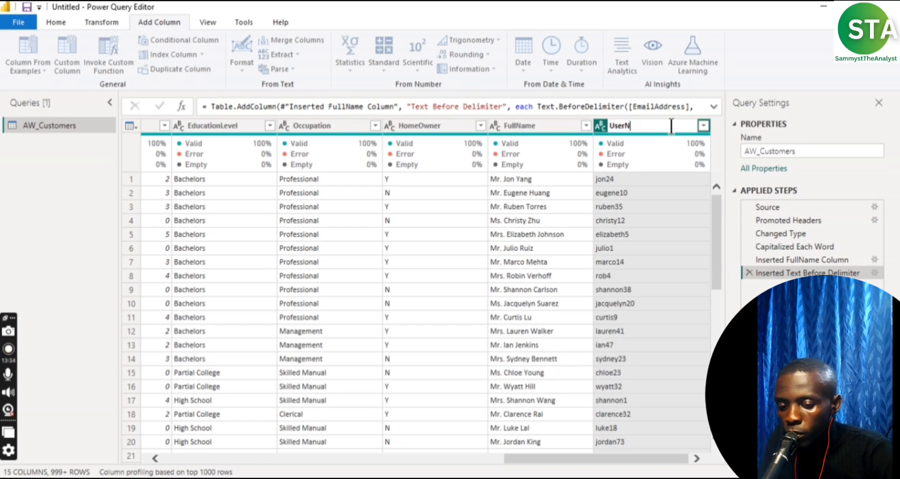
{"action": "type", "text": "ame"}
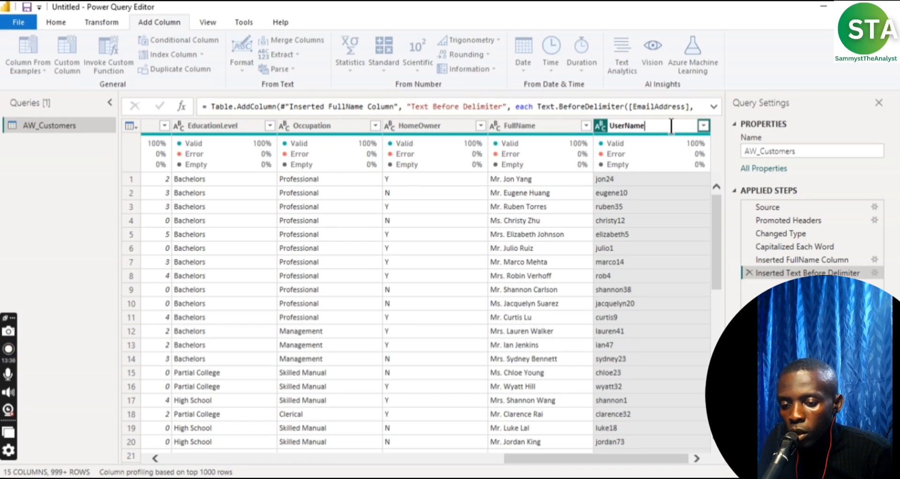
{"action": "key", "text": "Return"}
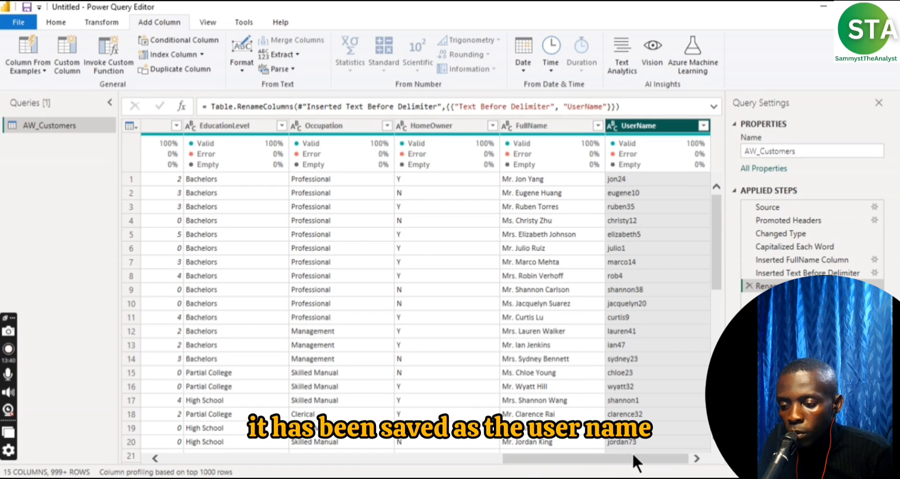
Extract the EmailAddress text between start delimiter @ and end delimiter . into a new column
{"action": "left_click_drag", "start_coordinate": [632, 453], "coordinate": [452, 450]}
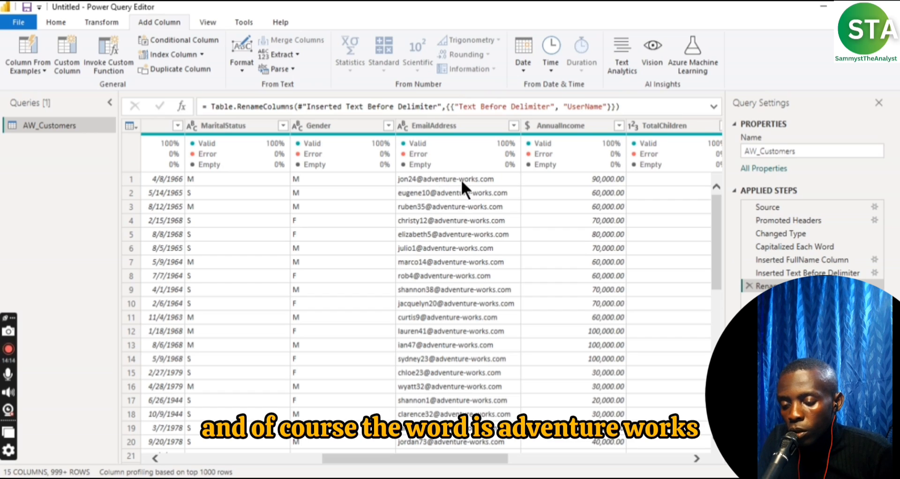
{"action": "left_click", "coordinate": [461, 127]}
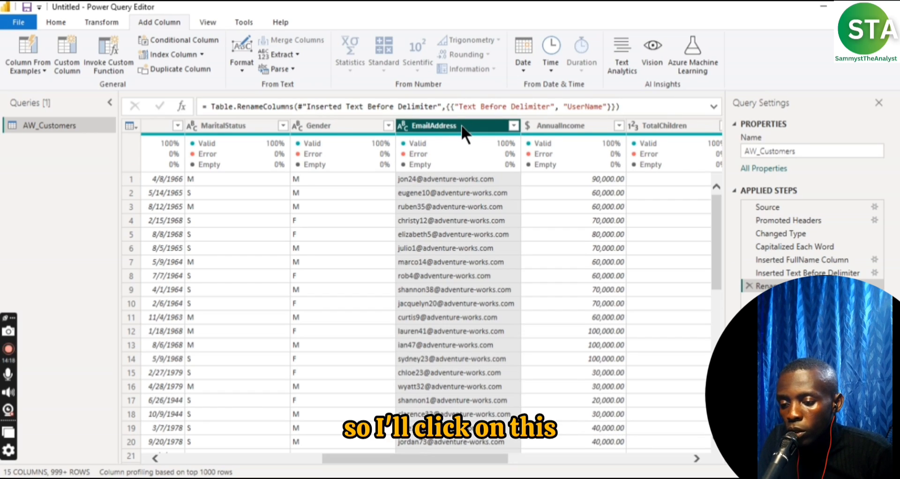
{"action": "left_click", "coordinate": [287, 55]}
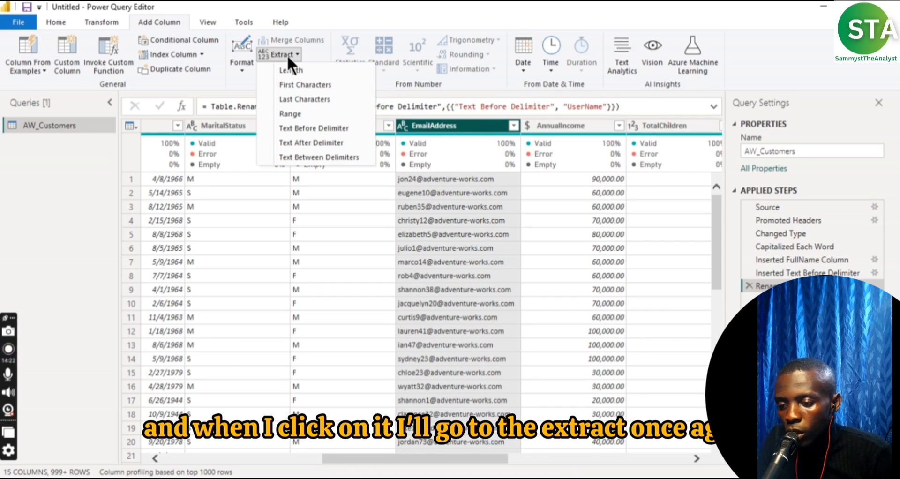
{"action": "left_click", "coordinate": [317, 160]}
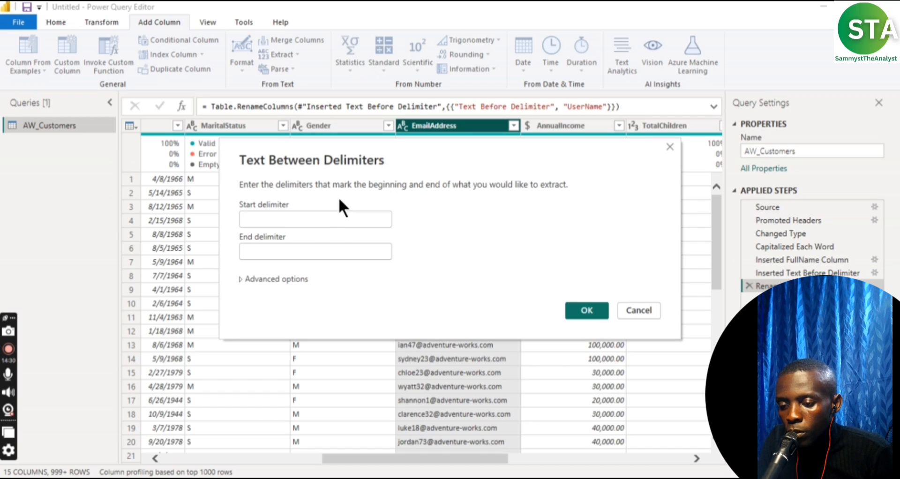
{"action": "left_click_drag", "start_coordinate": [427, 156], "coordinate": [454, 255]}
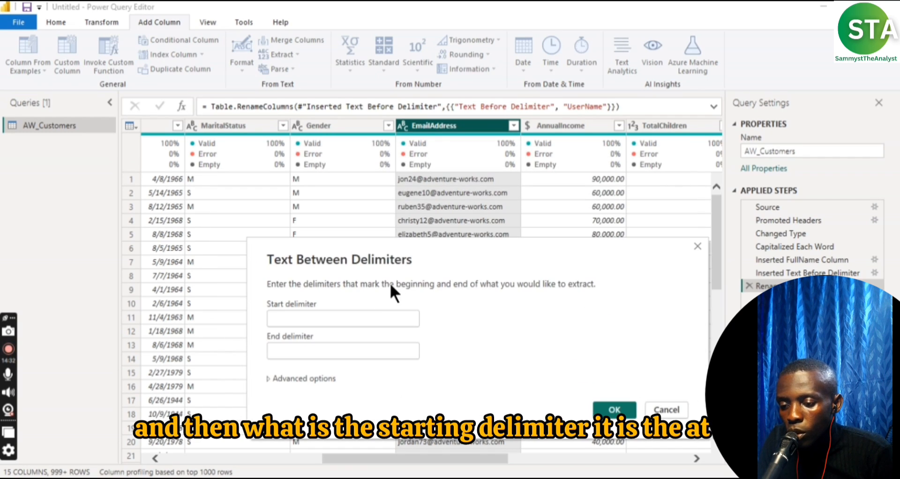
{"action": "left_click", "coordinate": [332, 321]}
{"action": "type", "text": "@"}
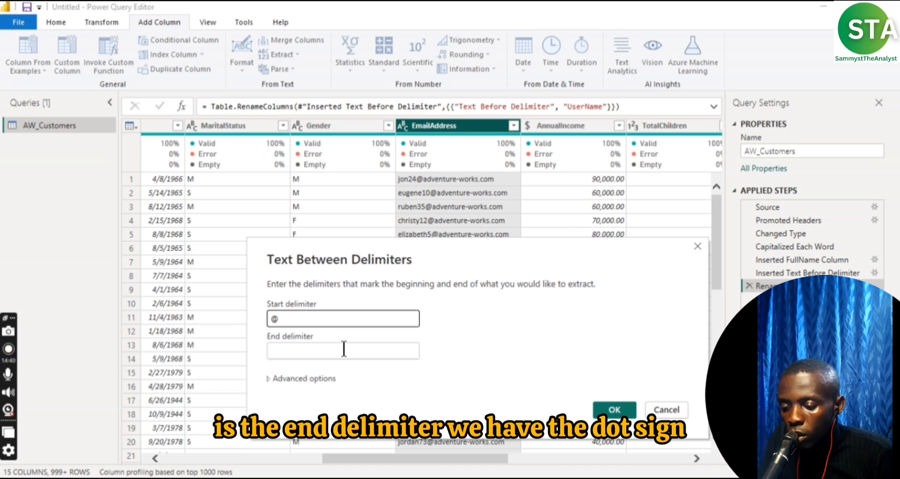
{"action": "left_click", "coordinate": [343, 352]}
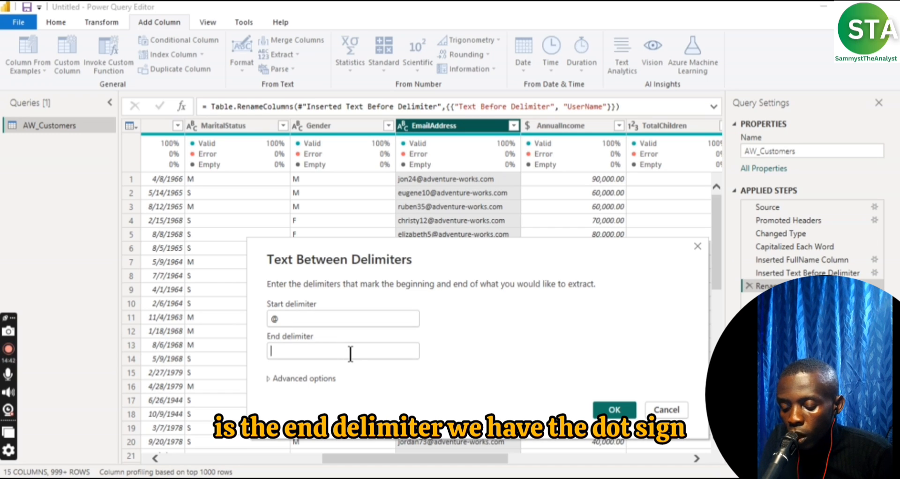
{"action": "type", "text": "."}
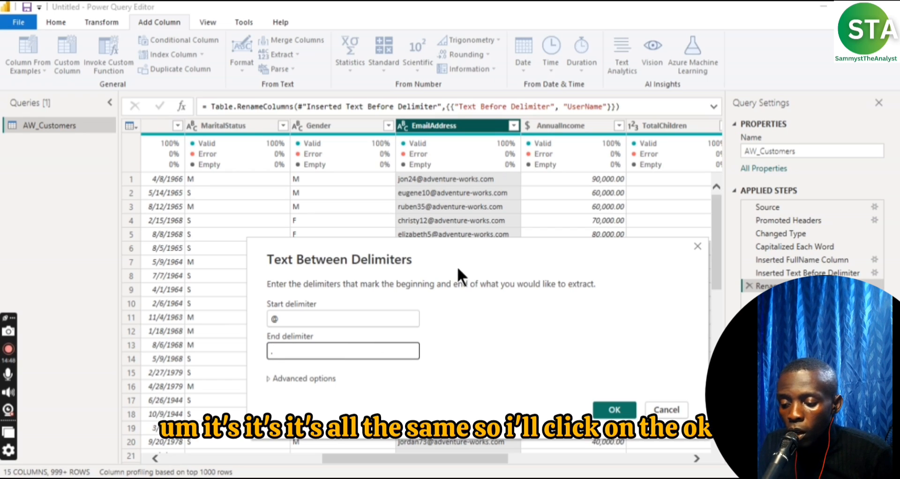
{"action": "left_click_drag", "start_coordinate": [447, 246], "coordinate": [430, 248]}
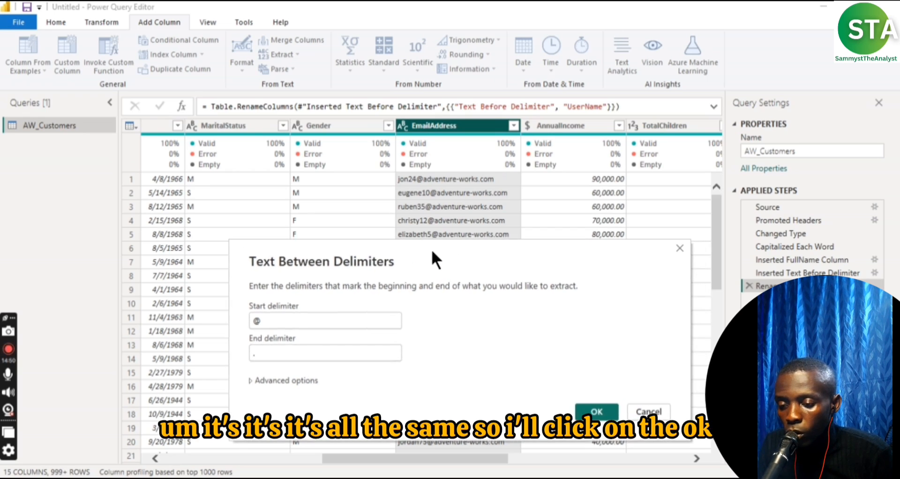
{"action": "left_click", "coordinate": [594, 412]}
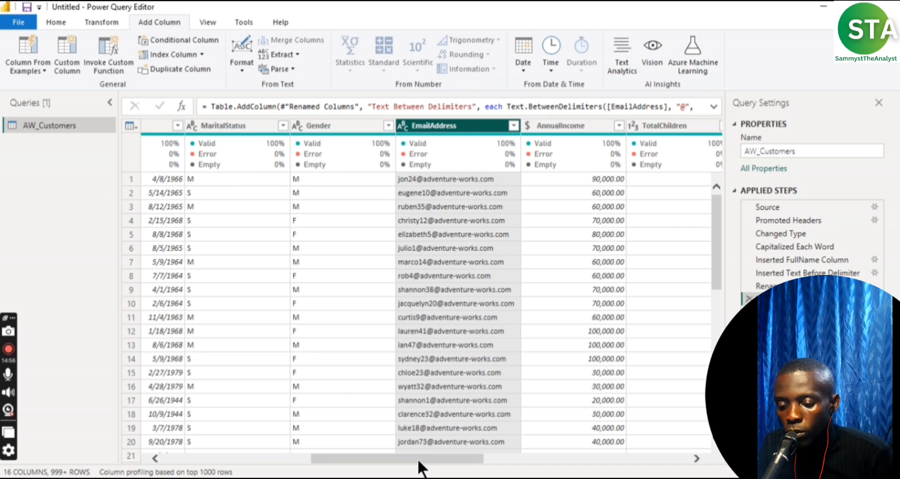
Rename the new Text Between Delimiters column at the end of the table as DomainName
{"action": "left_click_drag", "start_coordinate": [418, 459], "coordinate": [668, 454]}
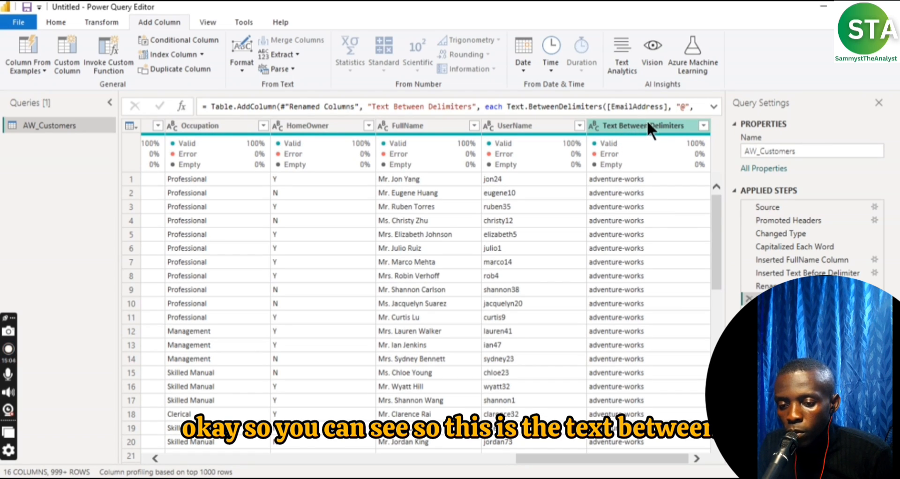
{"action": "double_click", "coordinate": [666, 125]}
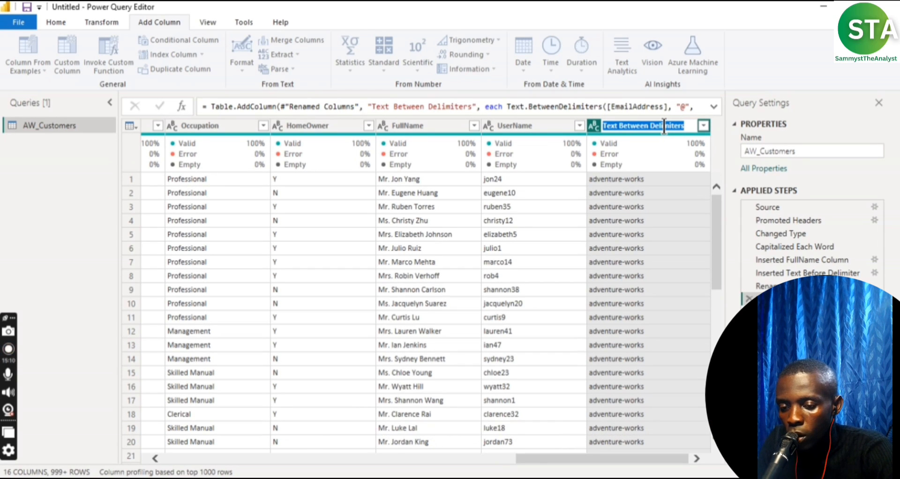
{"action": "type", "text": "Do"}
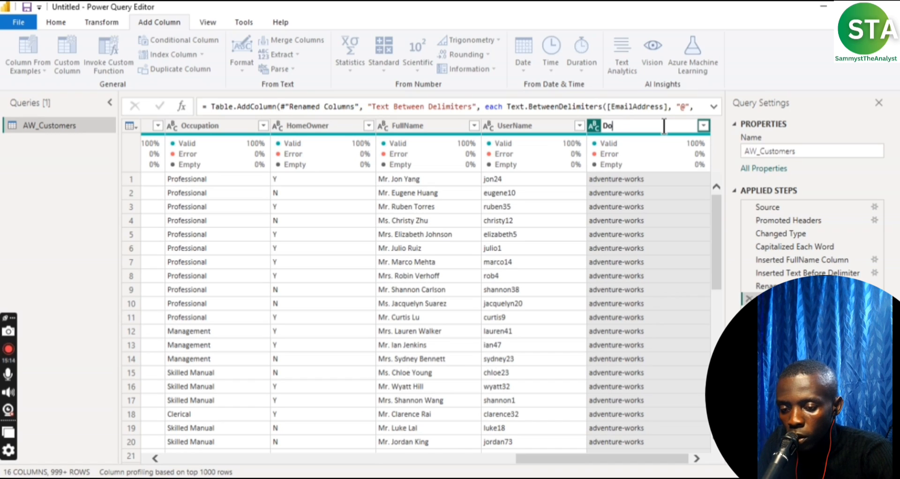
{"action": "type", "text": "ma"}
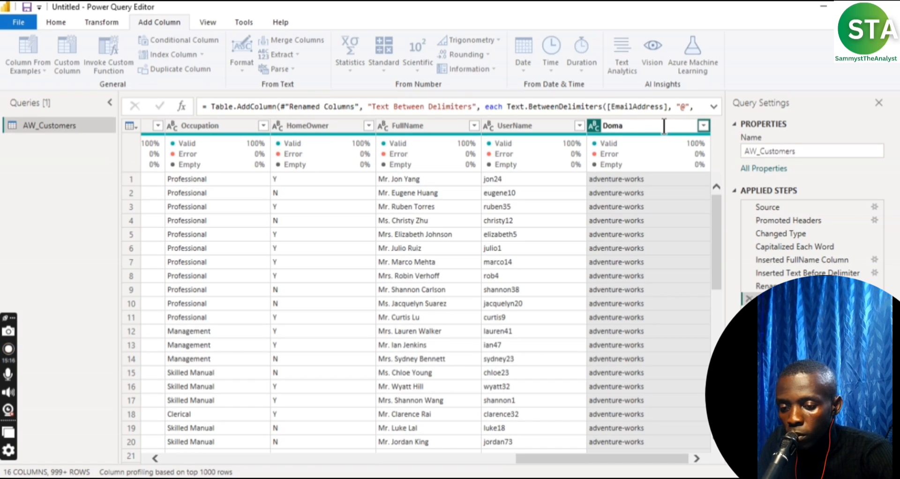
{"action": "type", "text": "inName"}
{"action": "key", "text": "Return"}
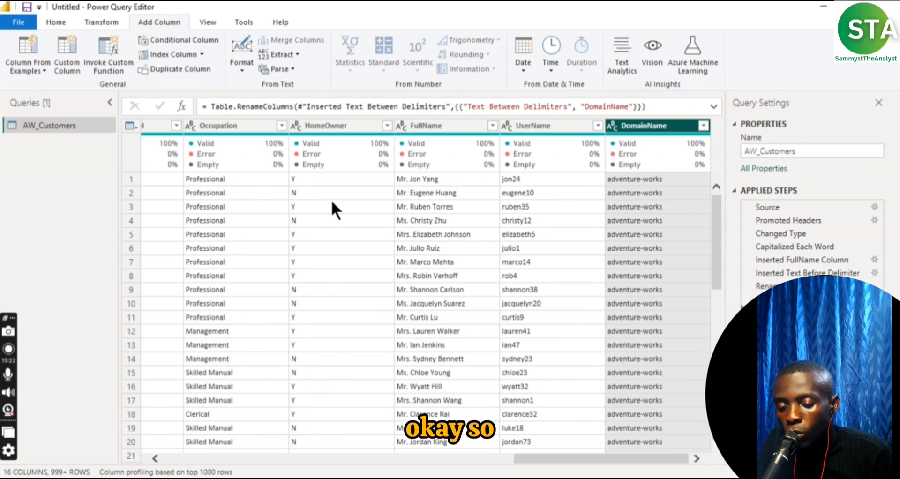
Replace the hyphen with a space in all values of the DomainName column
{"action": "left_click_drag", "start_coordinate": [594, 458], "coordinate": [632, 436]}
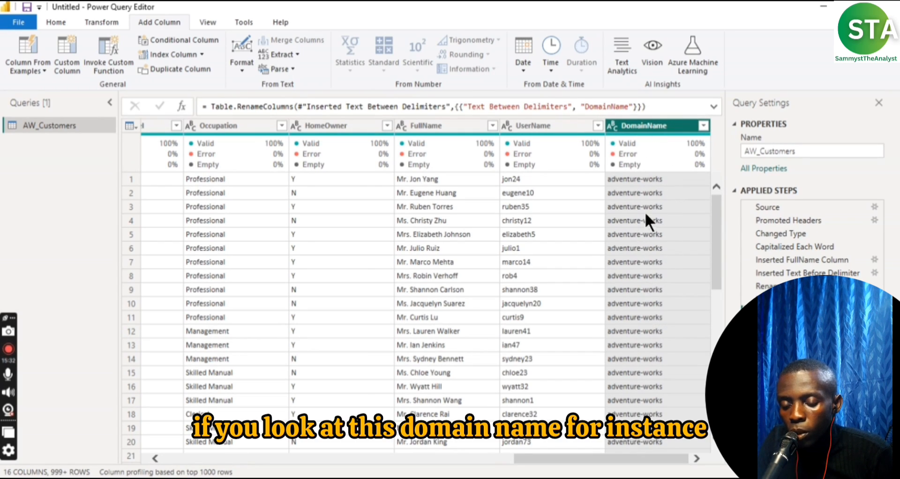
{"action": "left_click", "coordinate": [639, 177]}
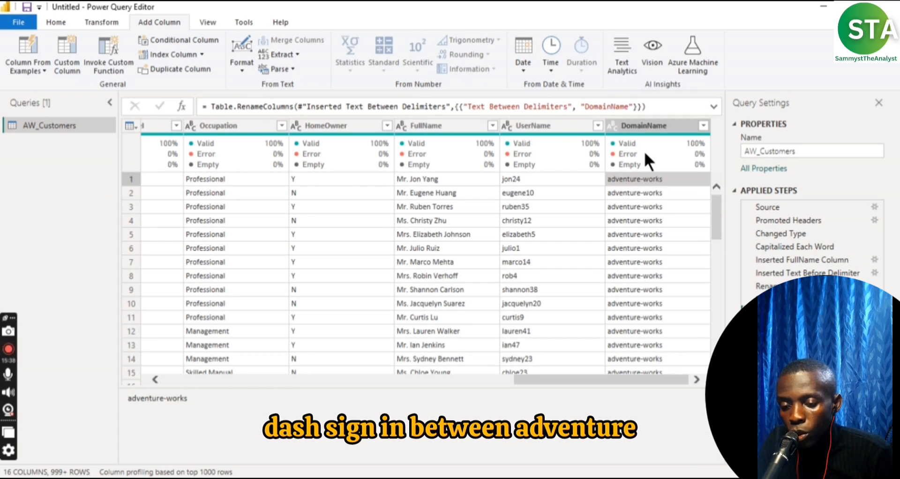
{"action": "left_click", "coordinate": [642, 123]}
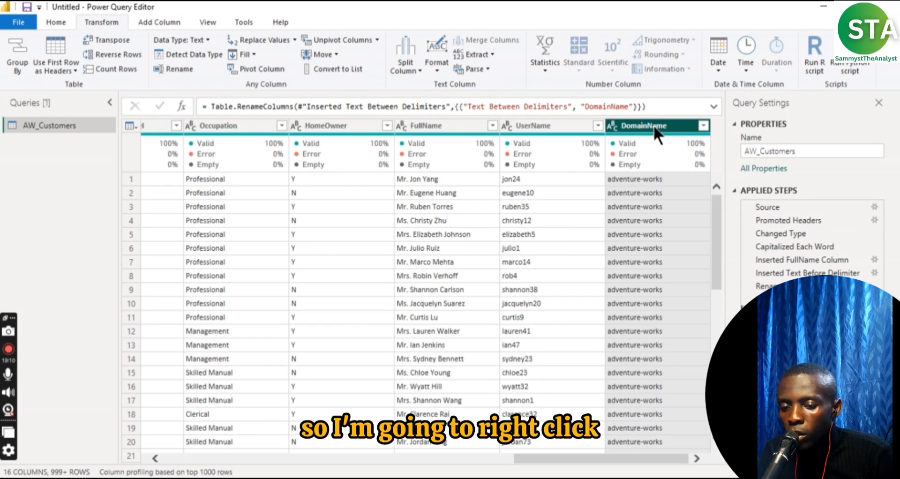
{"action": "right_click", "coordinate": [653, 123]}
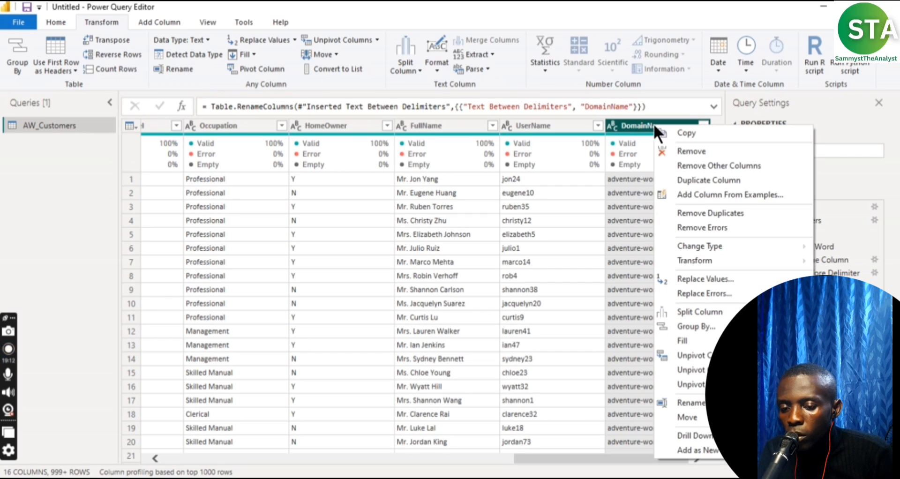
{"action": "left_click", "coordinate": [687, 279]}
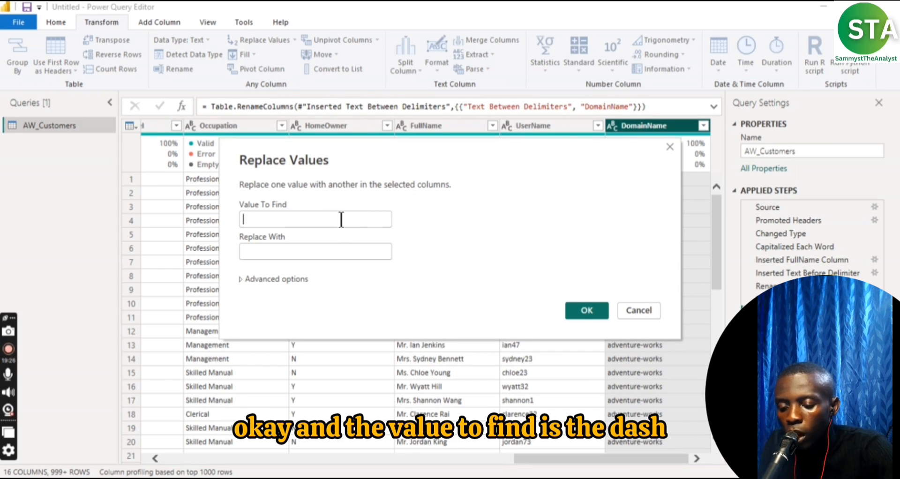
{"action": "type", "text": "-"}
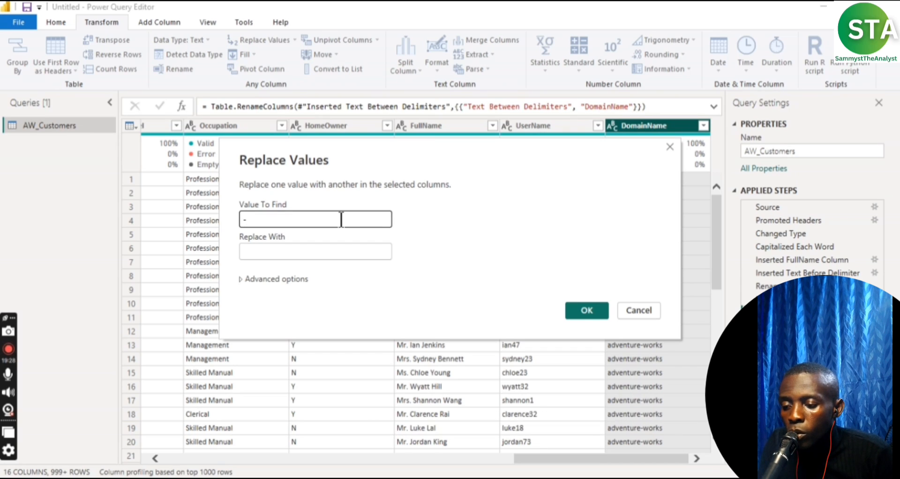
{"action": "left_click", "coordinate": [300, 253]}
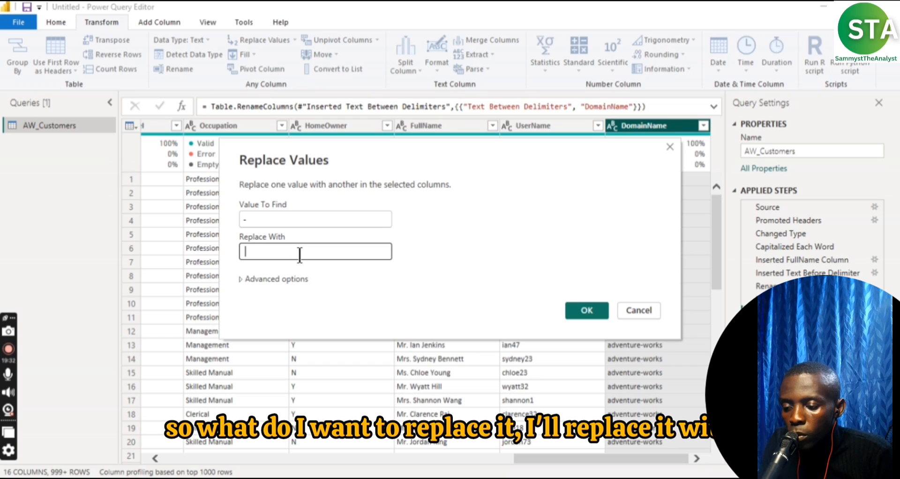
{"action": "left_click", "coordinate": [586, 311]}
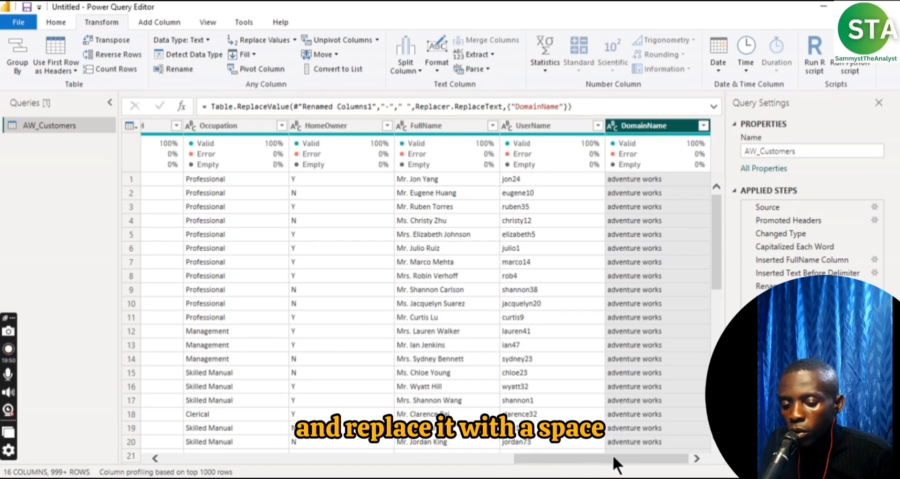
Look over the first columns of the transformed table, and close the query editor, applying the changes to the Power BI Desktop report
{"action": "left_click_drag", "start_coordinate": [613, 457], "coordinate": [237, 457]}
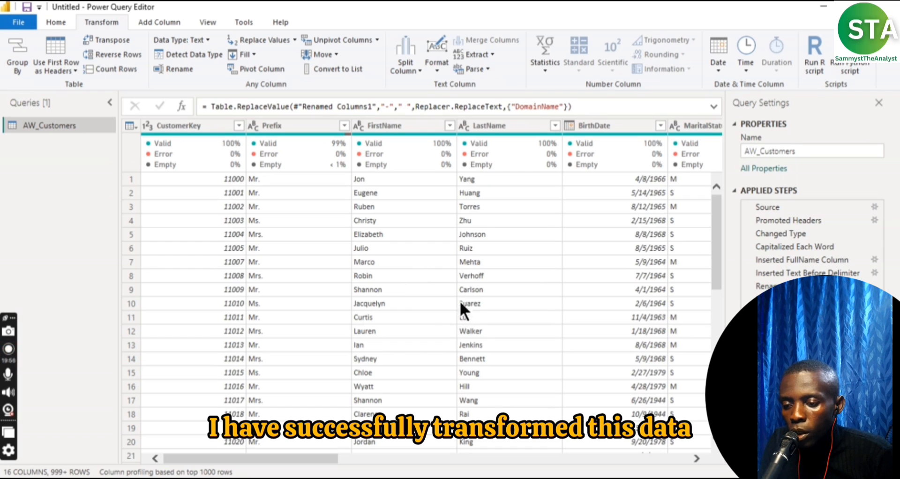
{"action": "scroll", "coordinate": [445, 295], "scroll_direction": "down", "scroll_amount": 4}
{"action": "scroll", "coordinate": [436, 285], "scroll_direction": "up", "scroll_amount": 4}
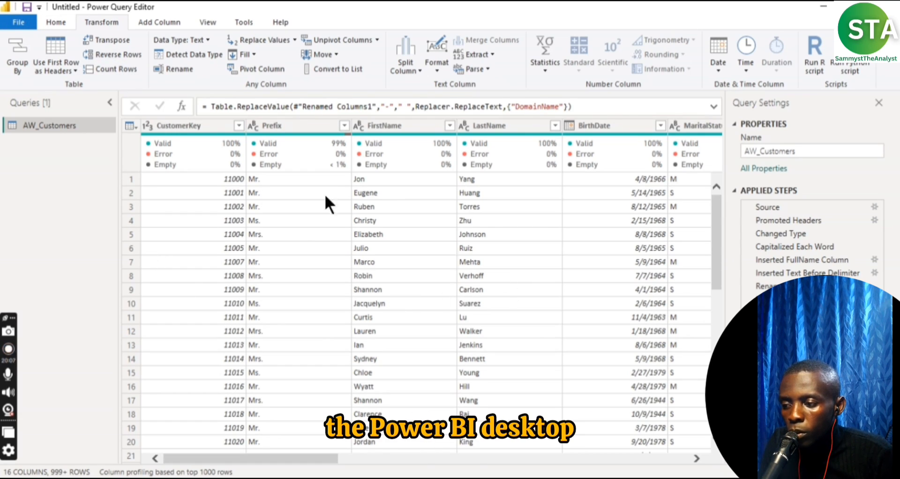
{"action": "left_click", "coordinate": [48, 22]}
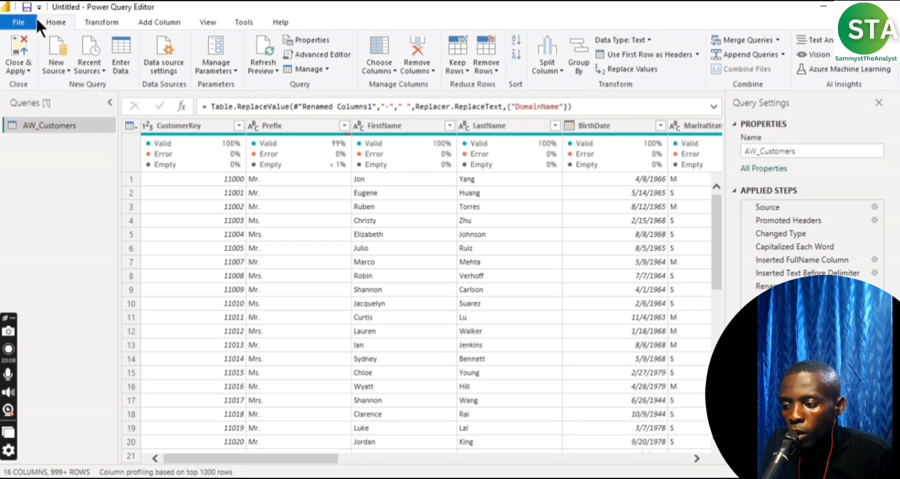
{"action": "left_click", "coordinate": [20, 45]}
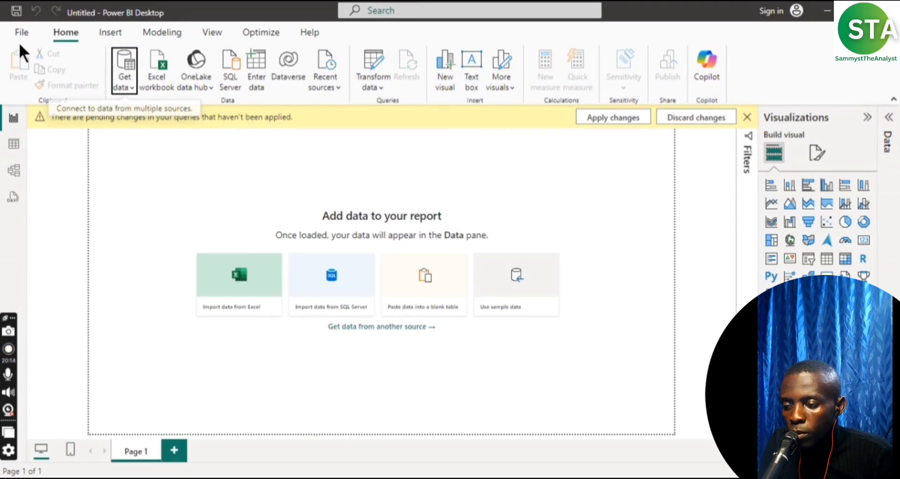